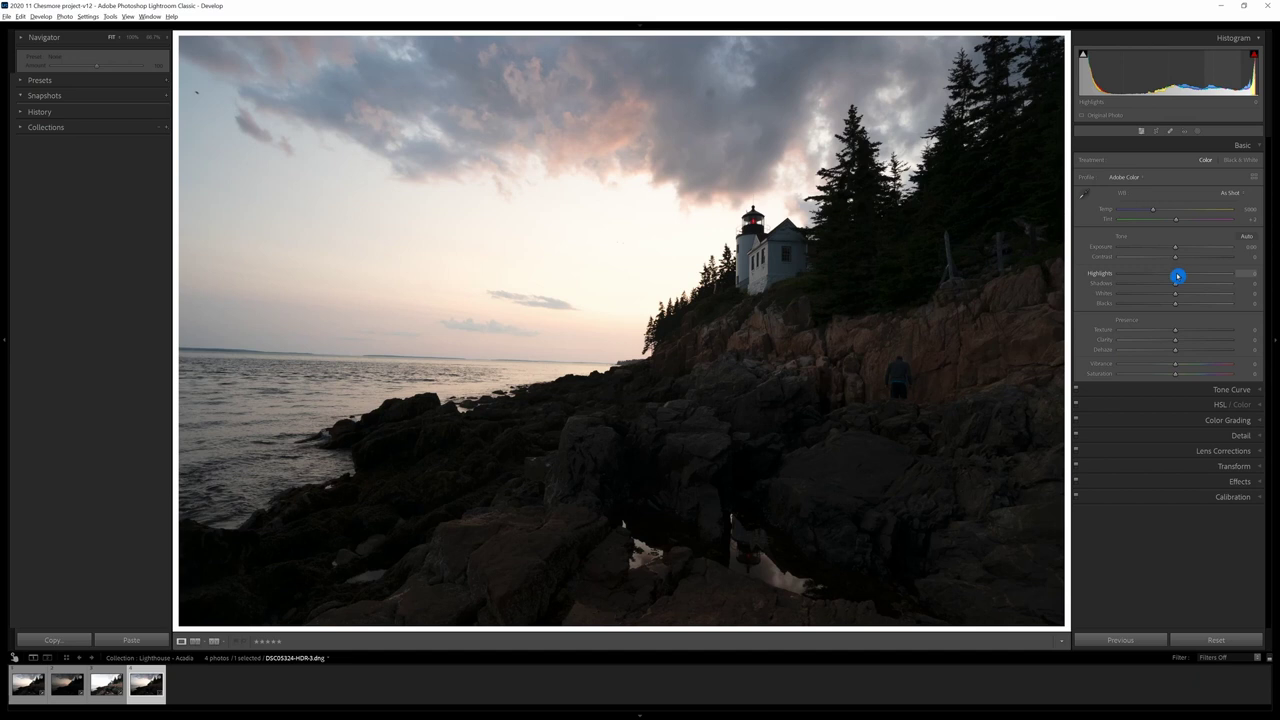
Step: Set Highlights -92, Shadows +100, Whites +47 and Blacks -15 in the Basic panel
left_click_drag(1178, 276, 1126, 279)
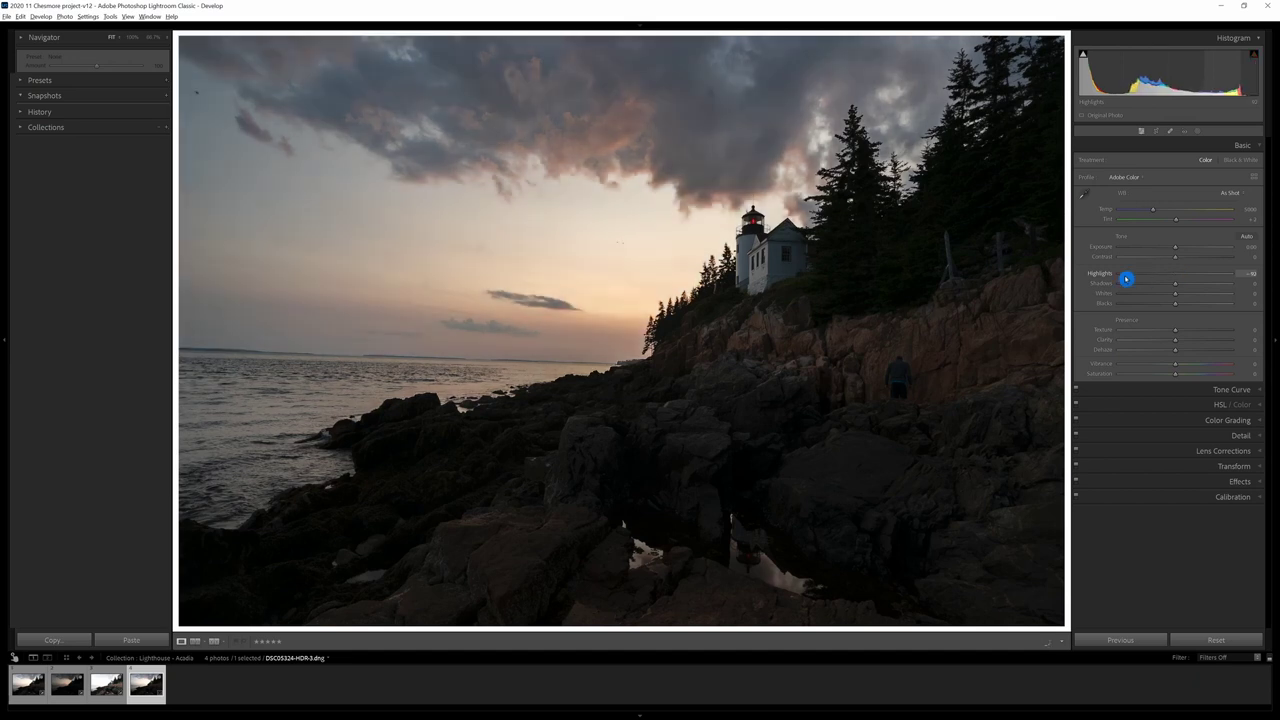
mouse_move(1177, 289)
left_mouse_down()
mouse_move(1236, 285)
mouse_move(1178, 297)
left_mouse_up()
key("alt")
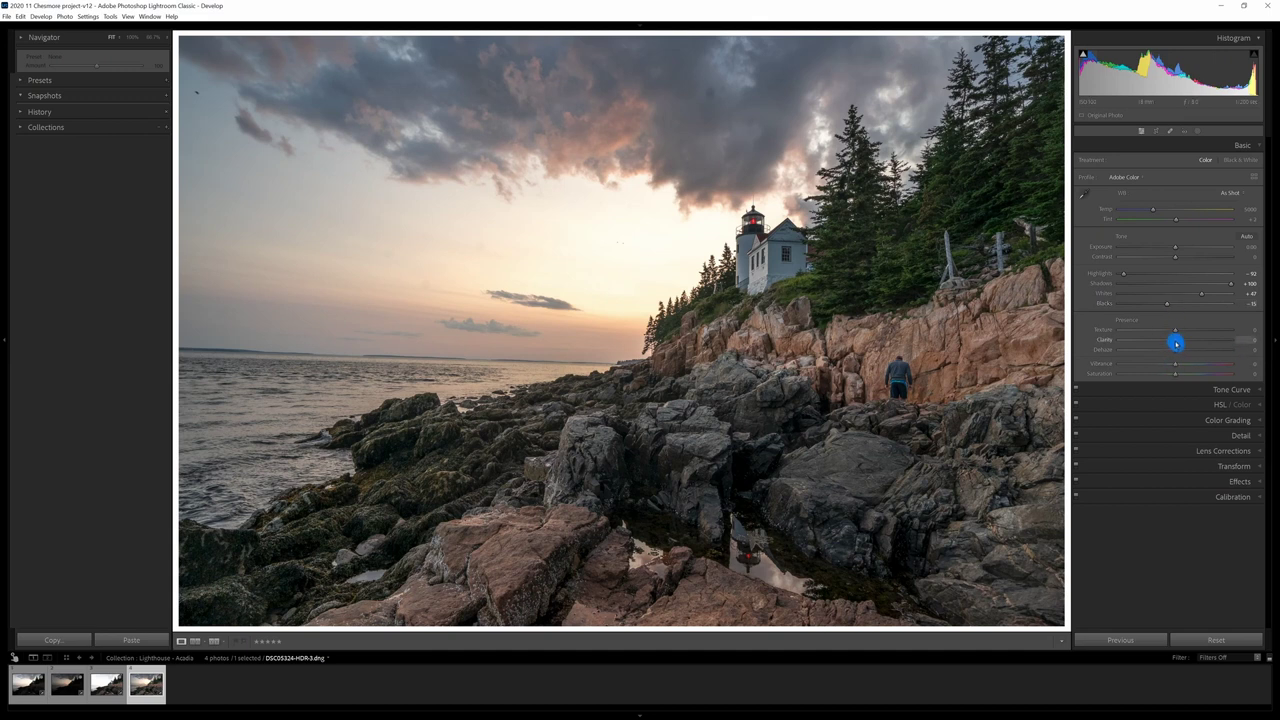
Step: Add a little Clarity and Dehaze, then raise Vibrance to +18 and Saturation to +17
left_click_drag(1176, 342, 1179, 342)
left_click_drag(1177, 352, 1180, 350)
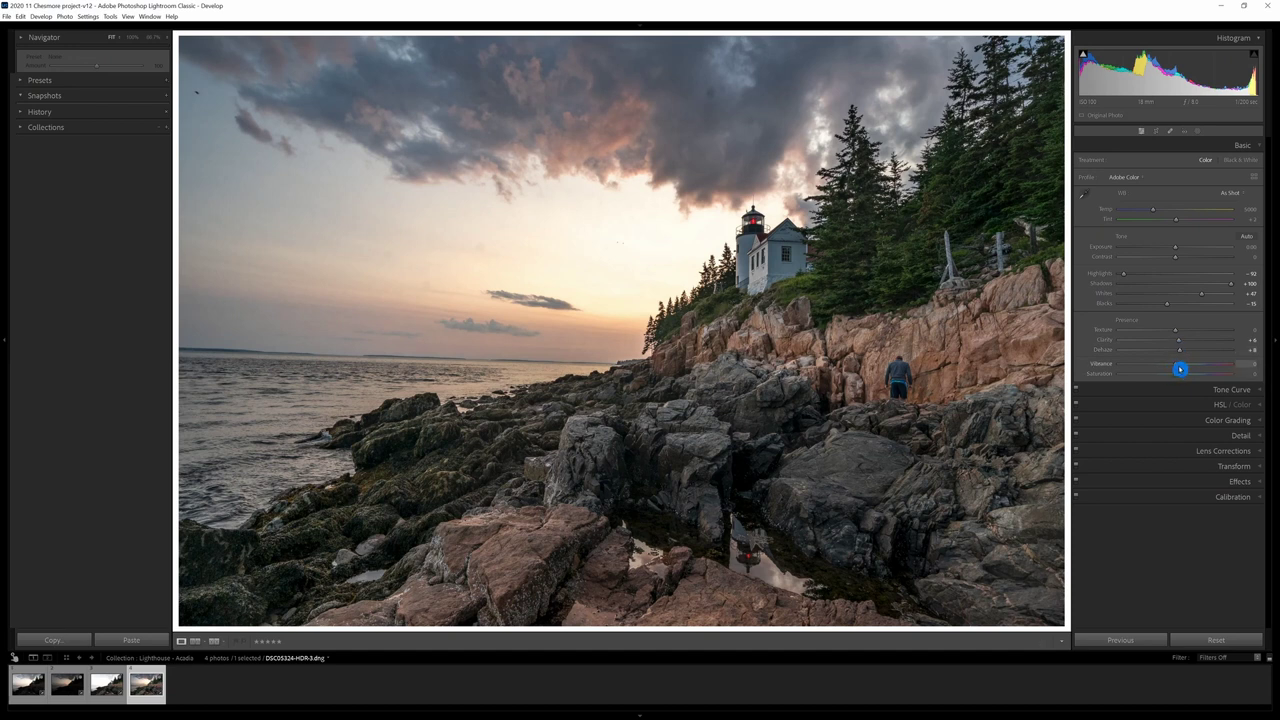
left_click_drag(1180, 369, 1185, 369)
left_click_drag(1179, 377, 1187, 377)
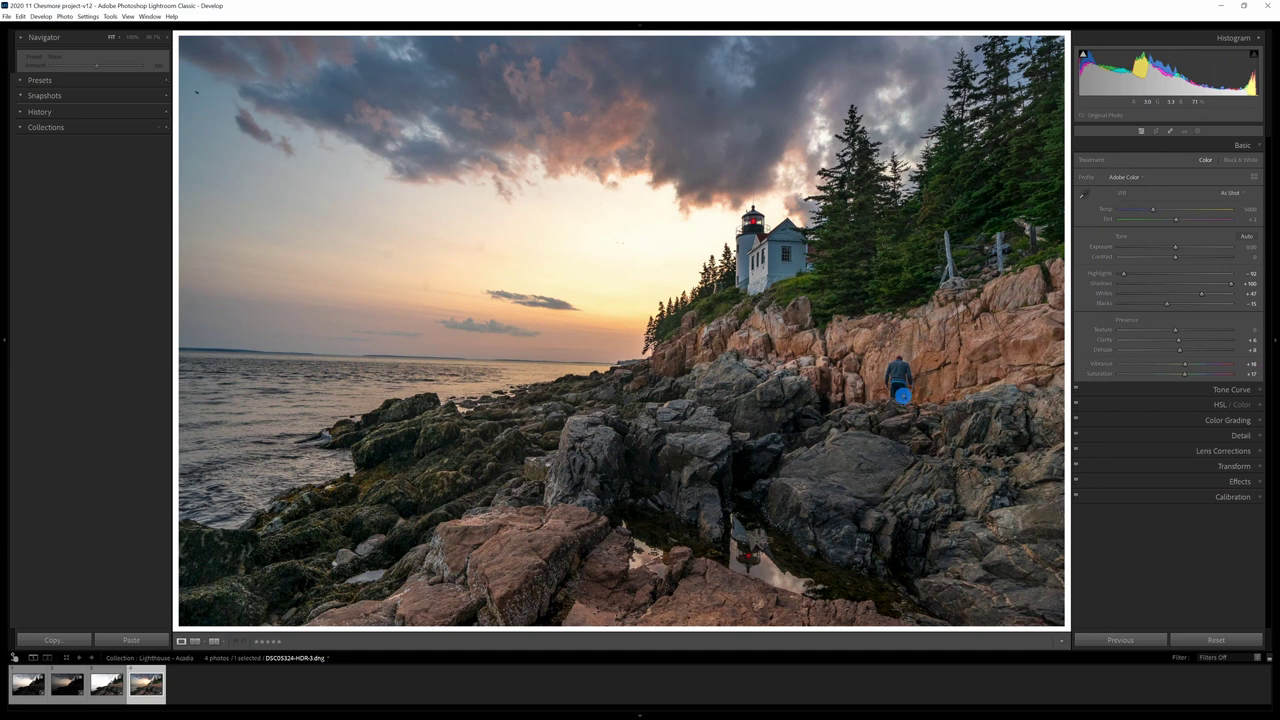
Step: Heal four small dust spots in the photo with the Healing tool
left_click(1171, 133)
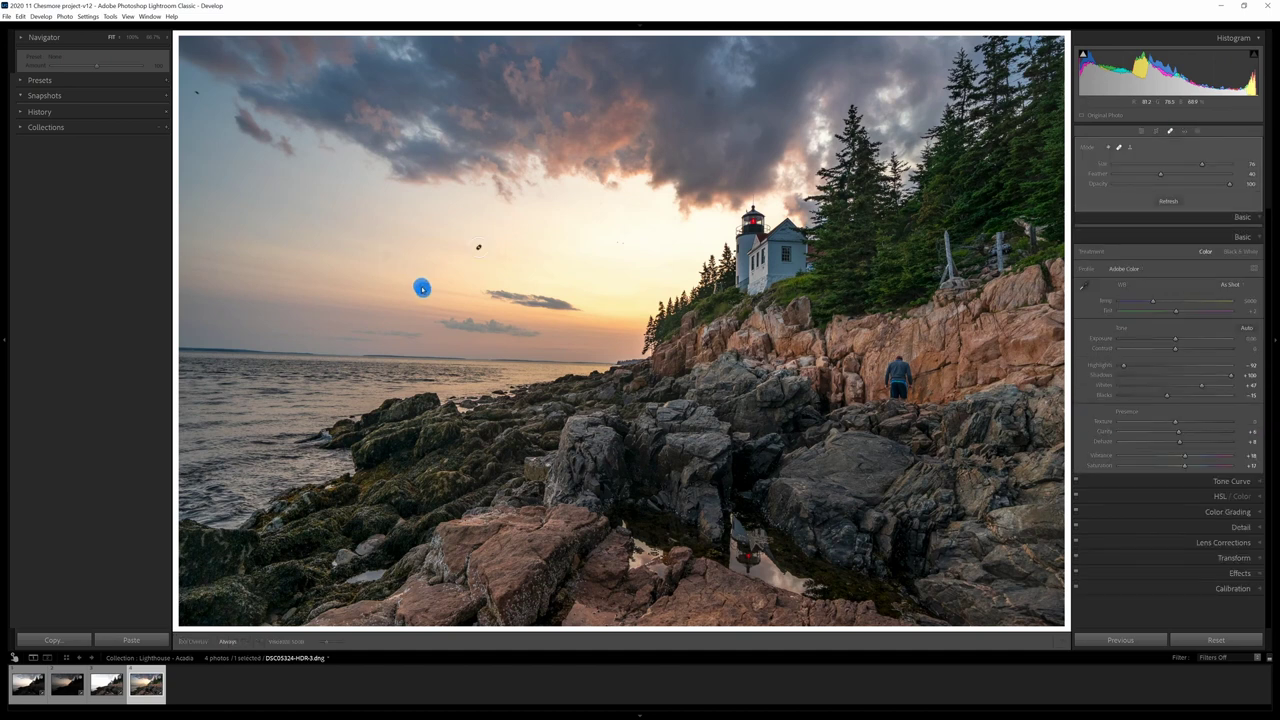
left_click(620, 243)
left_click(386, 250)
left_click(195, 92)
left_click(900, 378)
Step: Zoom in and paint a healing stroke over the hiker on the rocks
key("z")
mouse_move(762, 385)
left_mouse_down()
mouse_move(770, 465)
mouse_move(750, 460)
mouse_move(768, 474)
mouse_move(763, 451)
left_mouse_up()
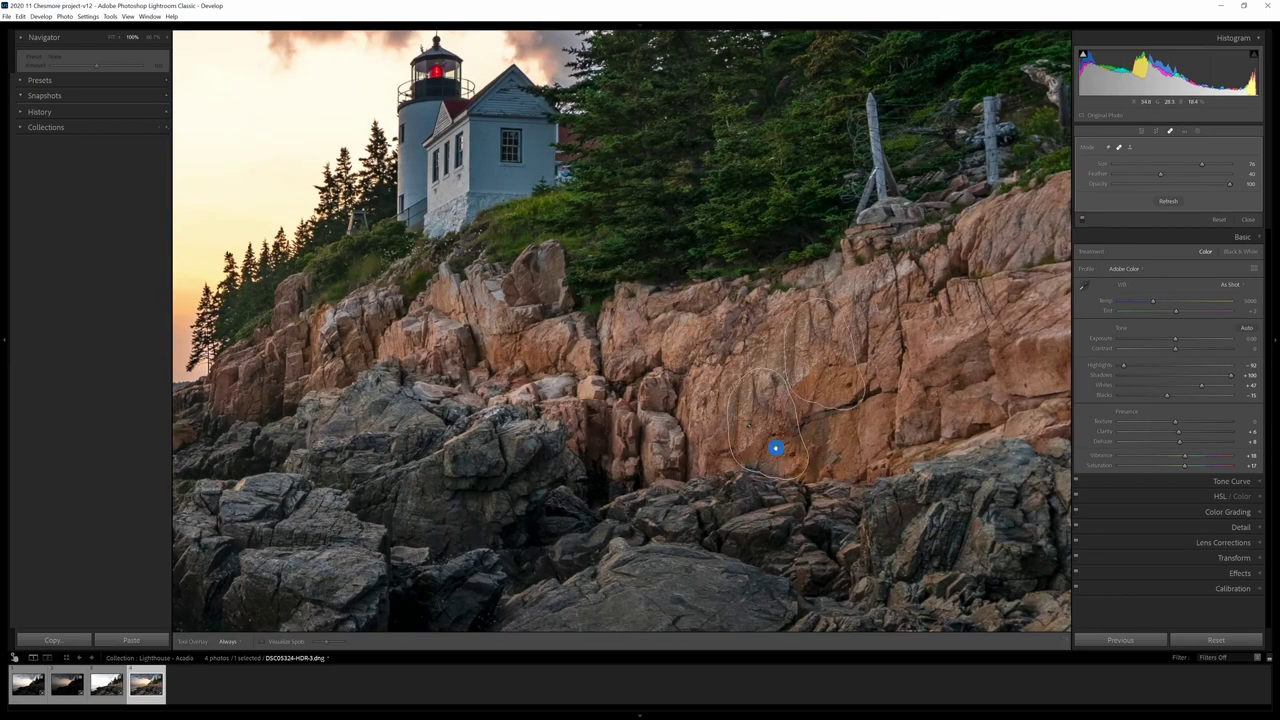
key("r")
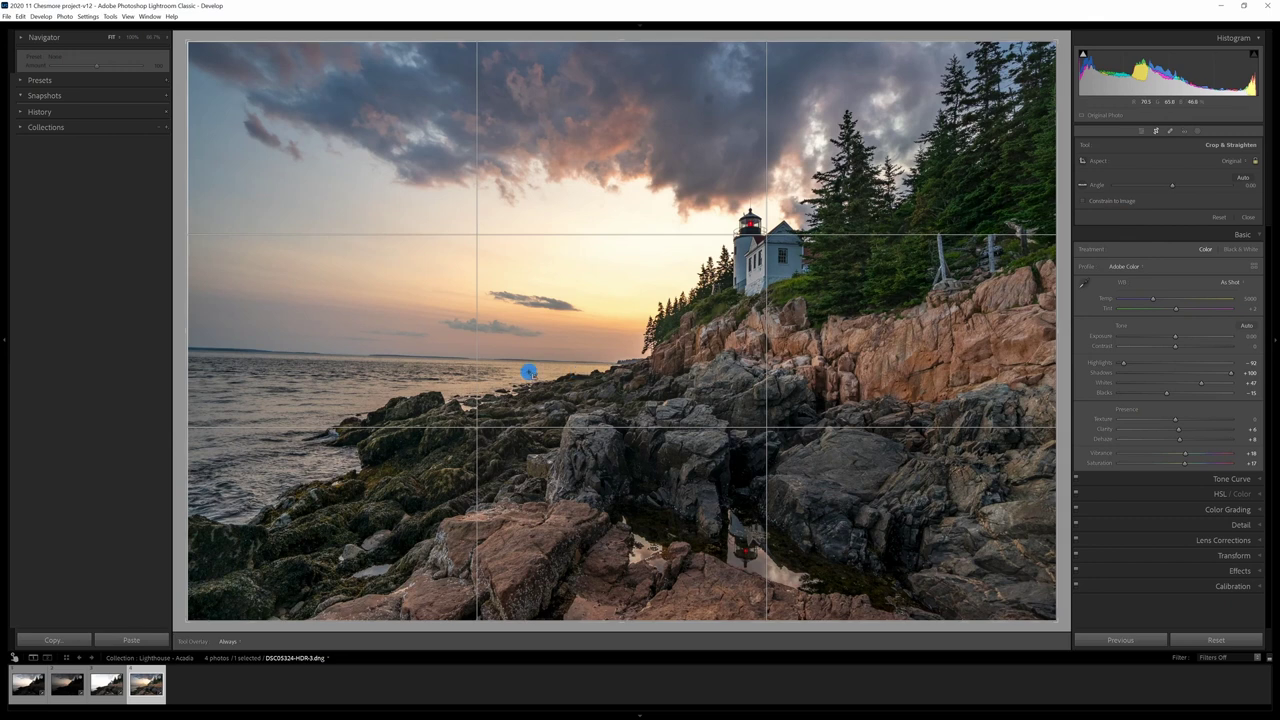
Step: Level the horizon with the Angle tool (about -1.75°) and trim the crop slightly from the top
left_click(1081, 188)
left_click_drag(200, 350, 614, 362)
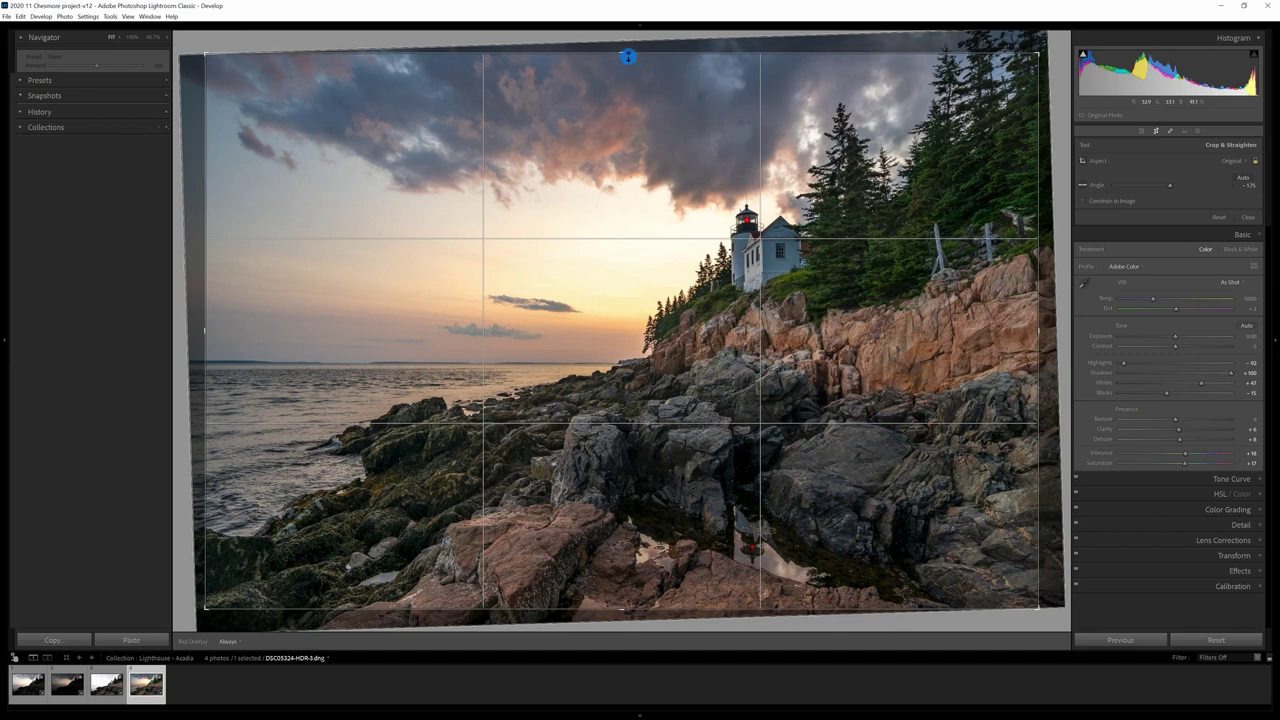
left_click_drag(628, 57, 628, 62)
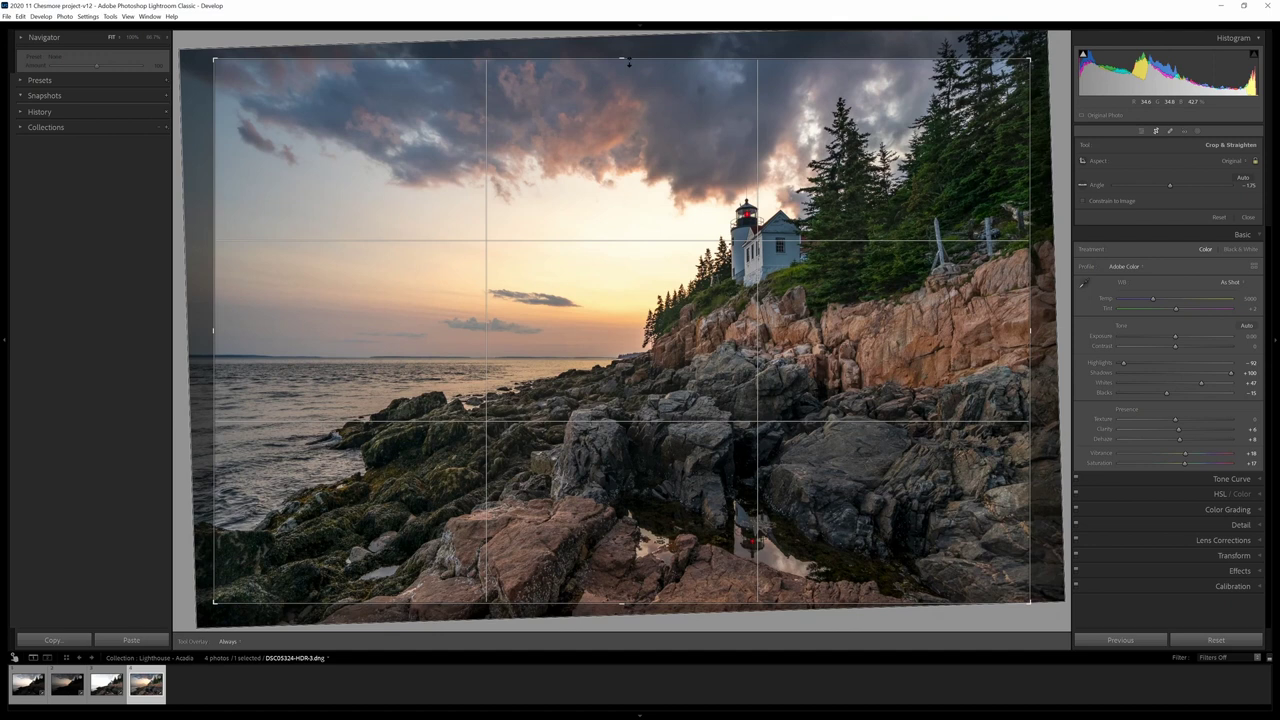
left_click_drag(629, 64, 629, 64)
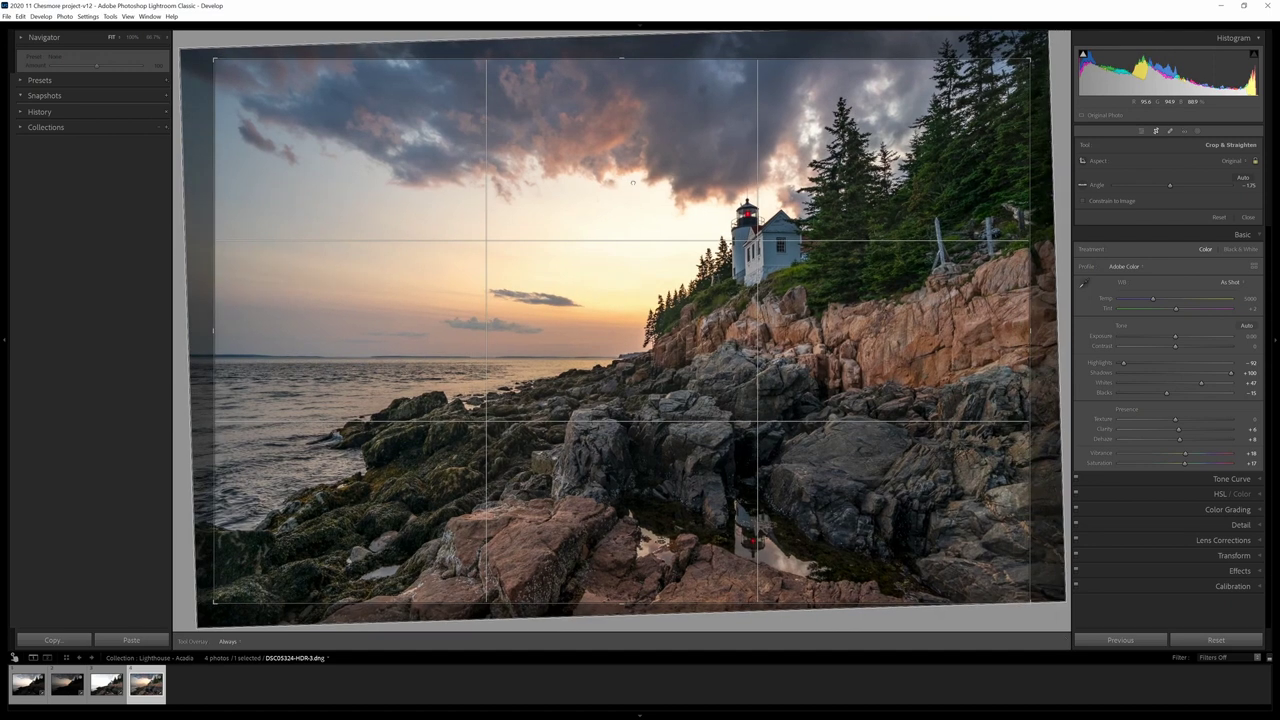
left_click_drag(631, 181, 631, 178)
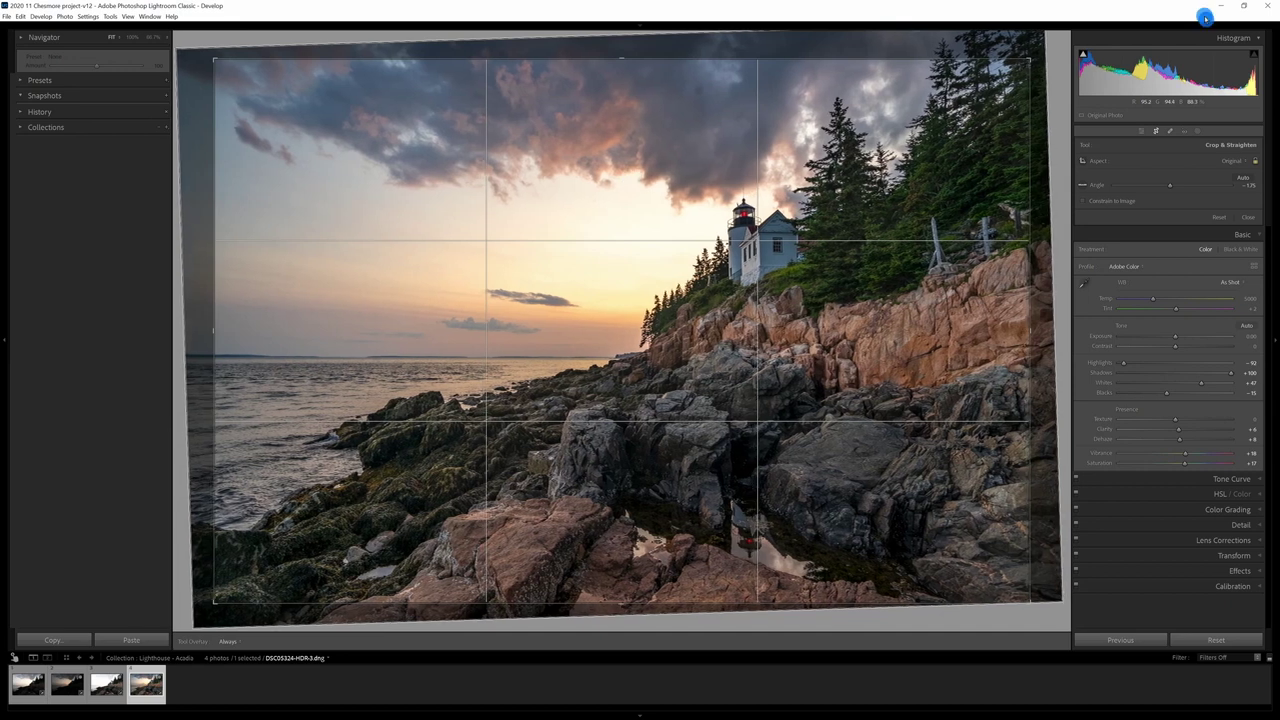
left_click(1245, 217)
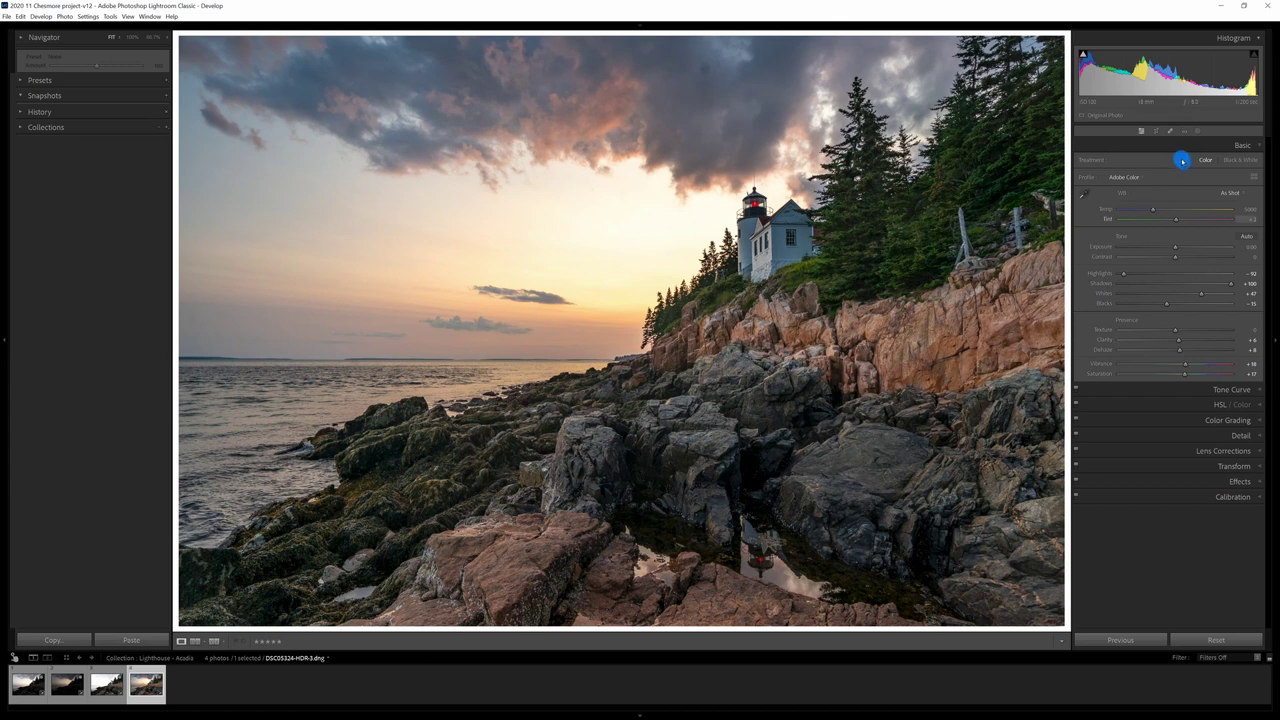
Step: Draw a radial gradient mask over the left shoreline rocks, rotated along the shore
left_click(1199, 132)
left_click(1117, 249)
left_click_drag(457, 488, 541, 310)
left_click_drag(454, 254, 659, 370)
left_click_drag(489, 456, 432, 474)
scroll(1177, 250, "down", 2)
Step: Give the rock mask Exposure 0.26, Shadows 8, Tint -13 and a little more Saturation
left_click(1177, 189)
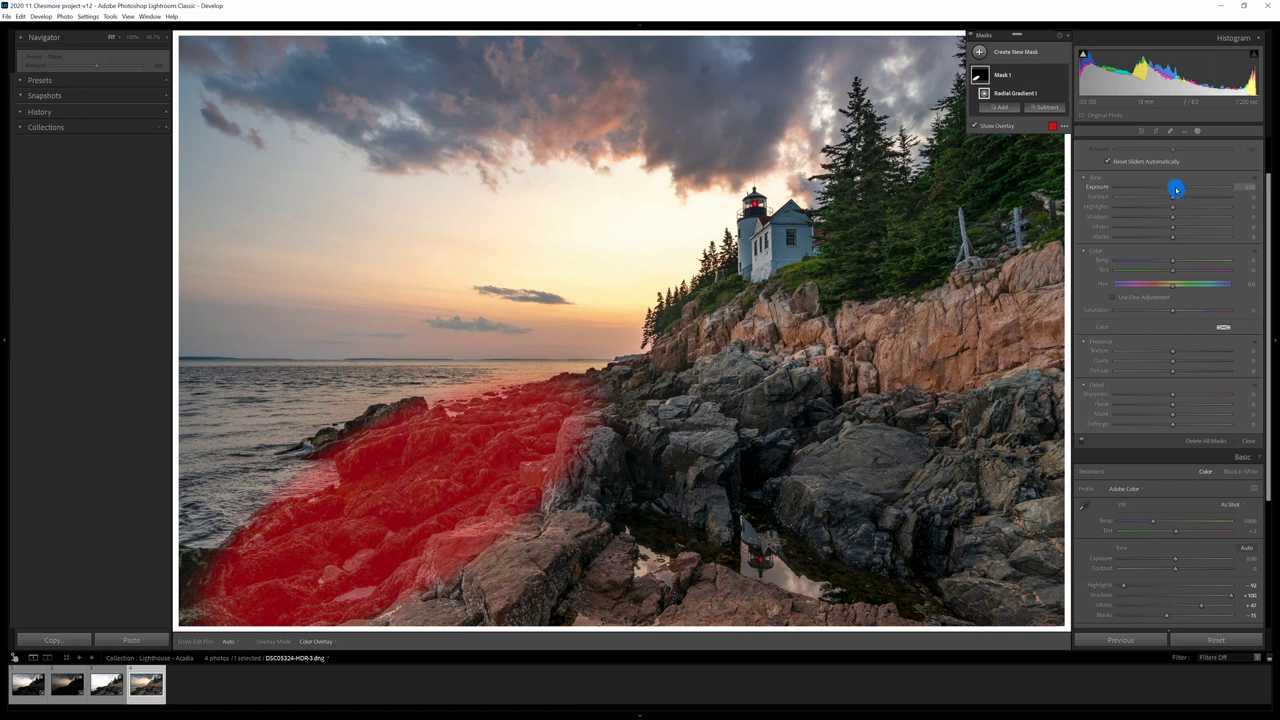
left_click_drag(1177, 189, 1181, 190)
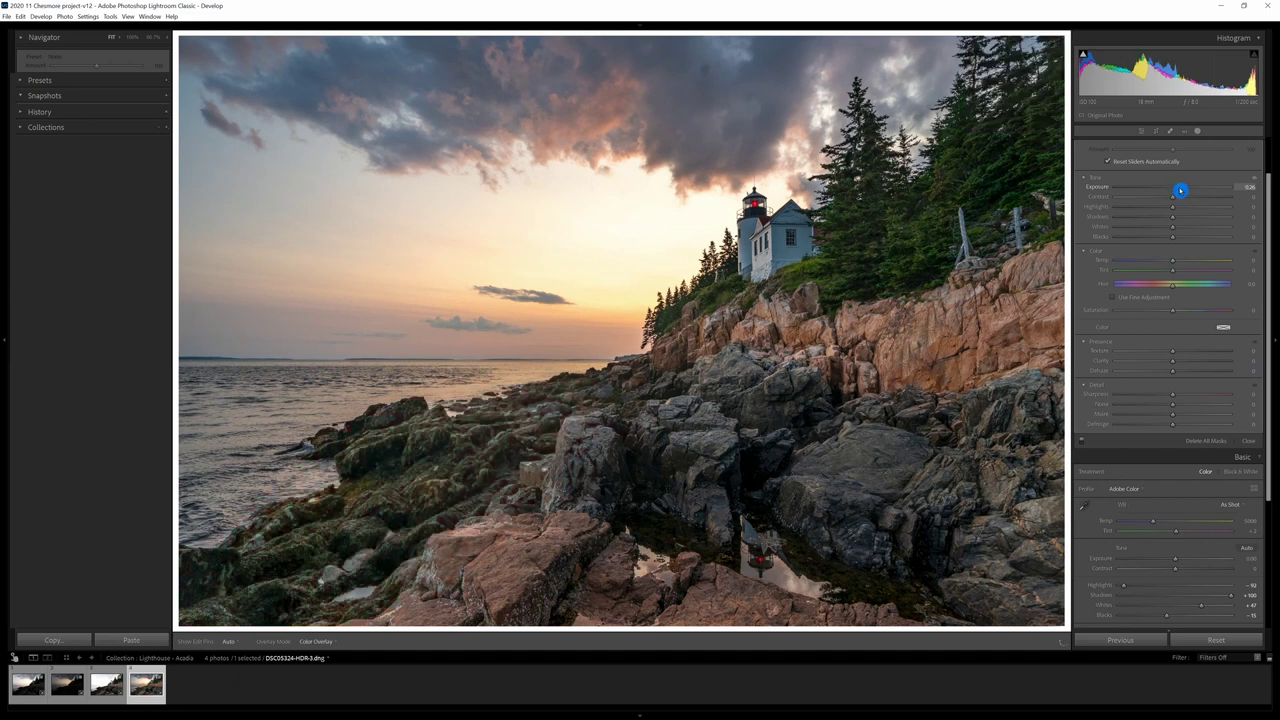
left_click(1173, 221)
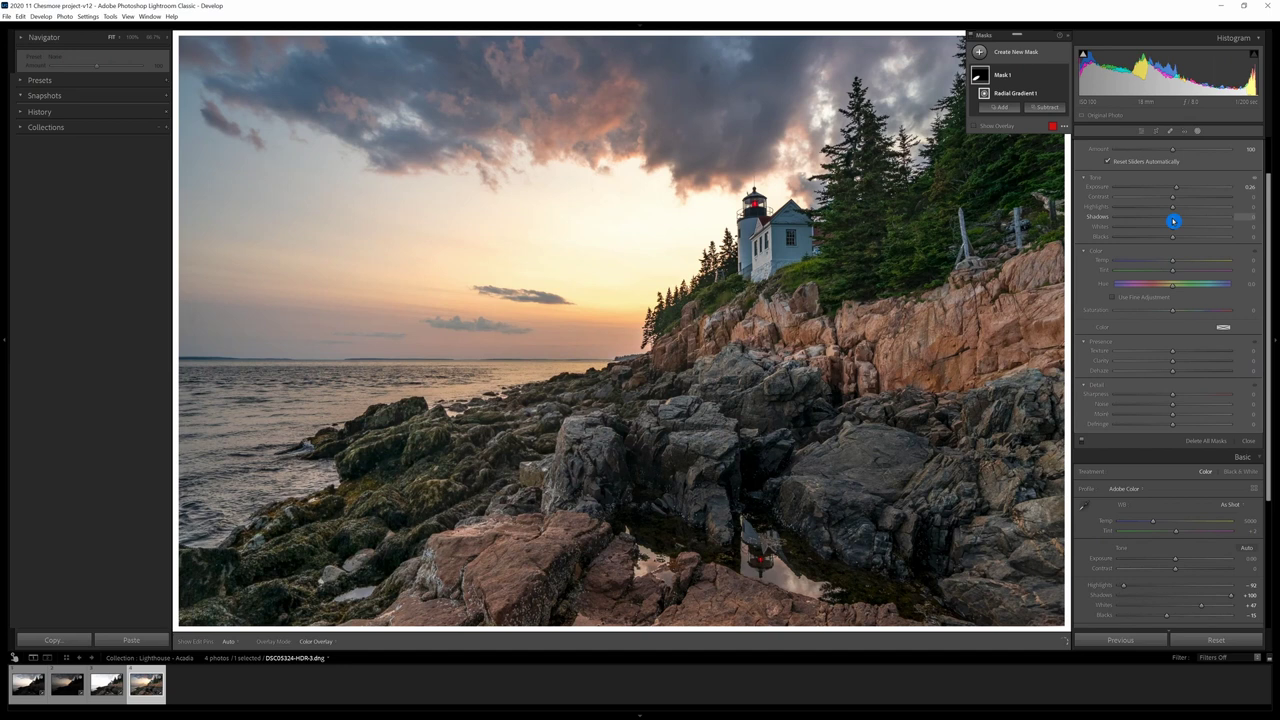
left_click_drag(1173, 221, 1176, 221)
left_click(1172, 272)
left_click(1175, 262)
left_click(1172, 284)
left_click(1177, 311)
left_click_drag(1174, 314, 1184, 314)
left_click_drag(1174, 273, 1167, 274)
left_click(979, 53)
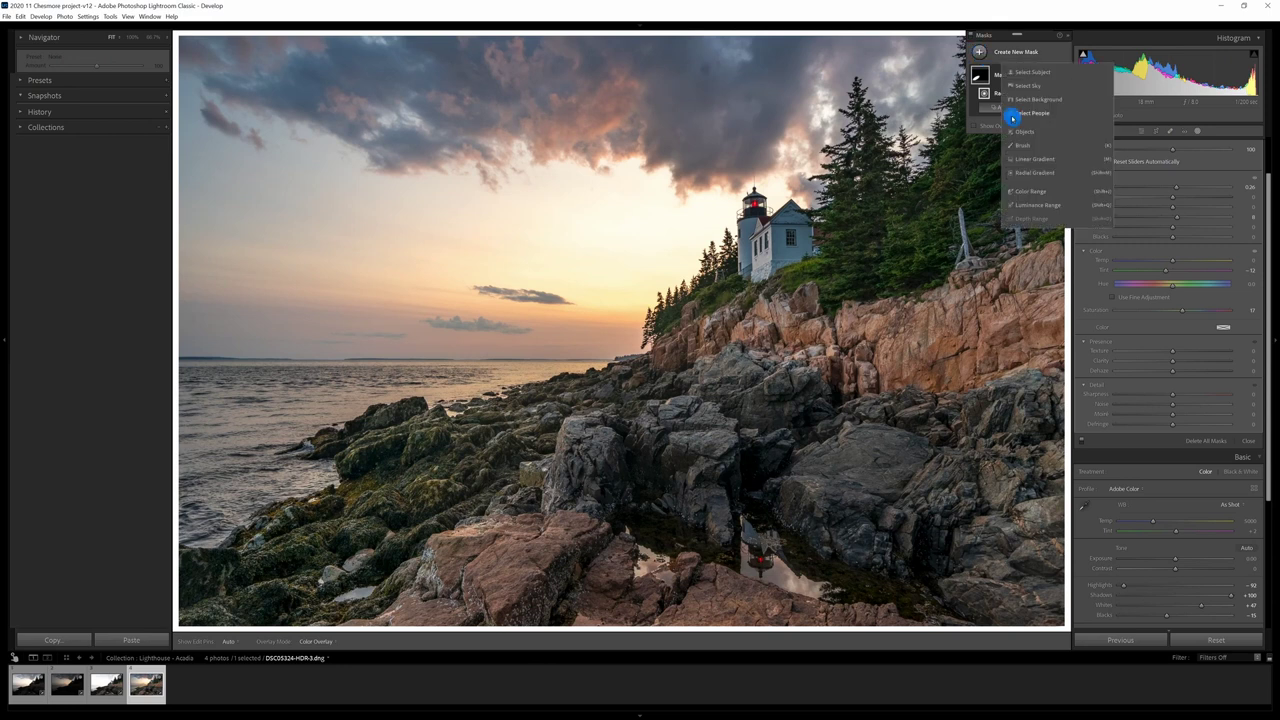
left_click(1040, 173)
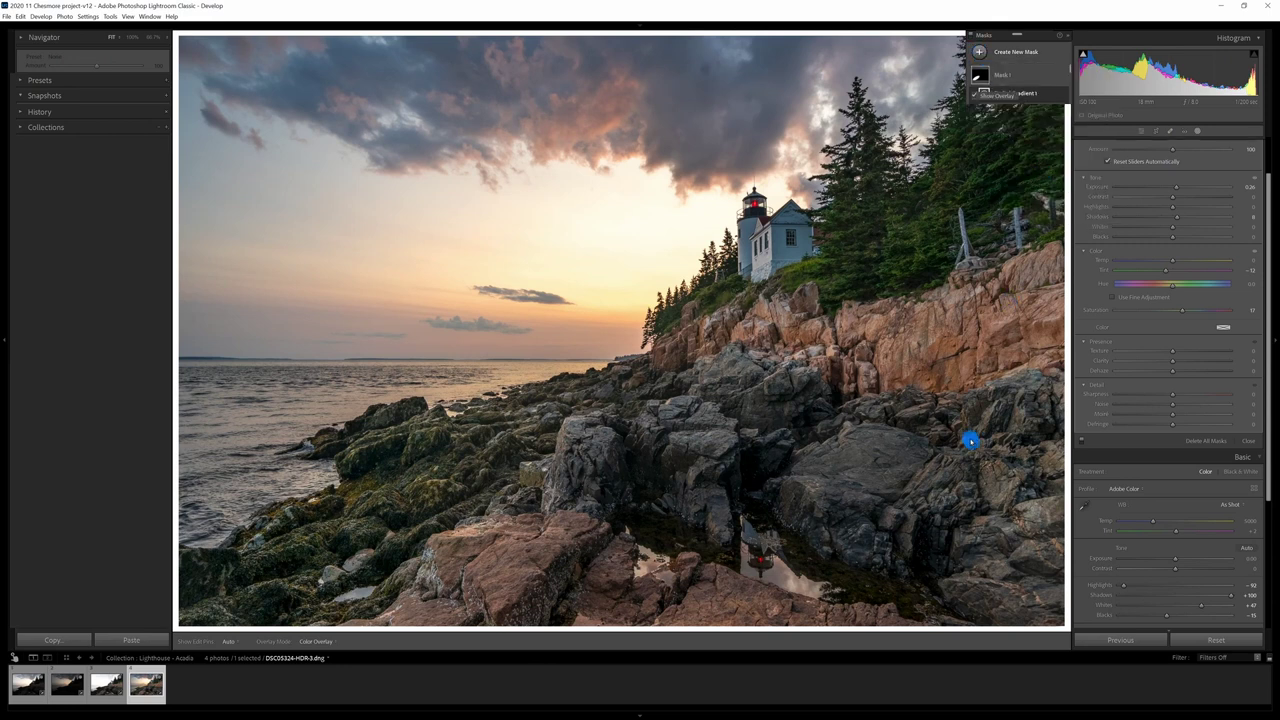
Step: Draw a second tall radial gradient over the right cliffs and tilt it diagonally
left_click(893, 467)
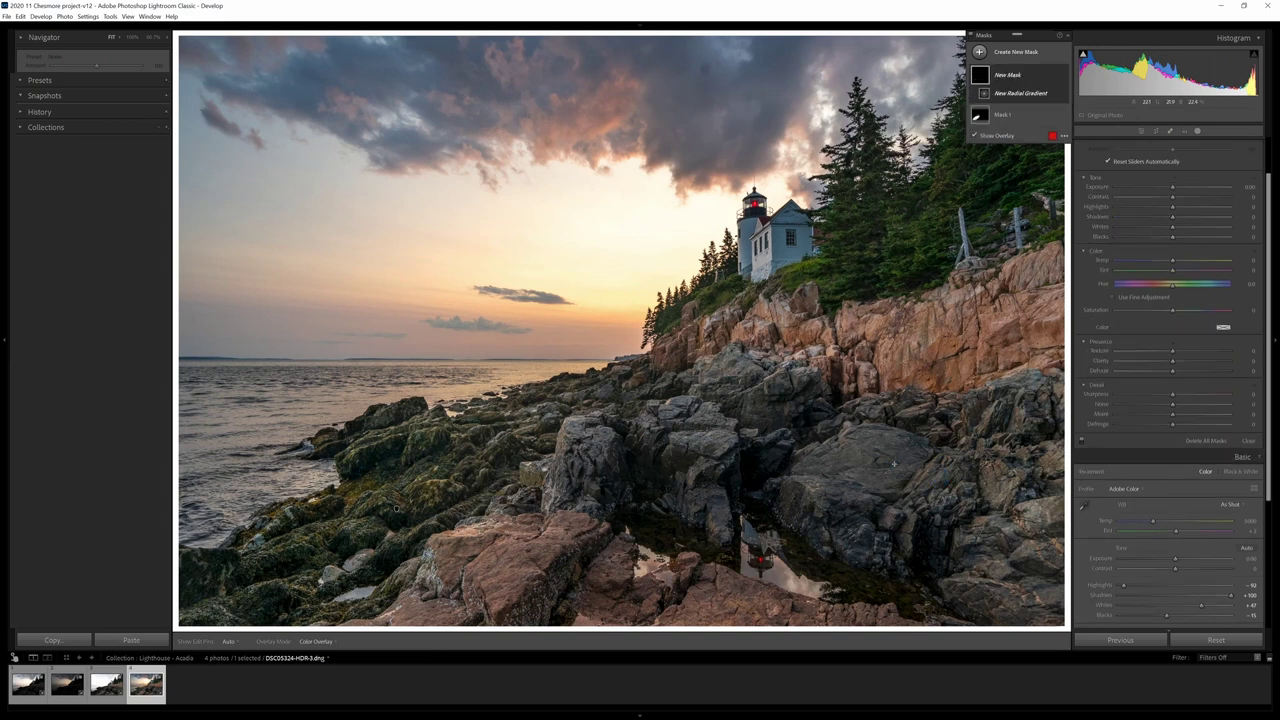
left_click_drag(893, 463, 733, 192)
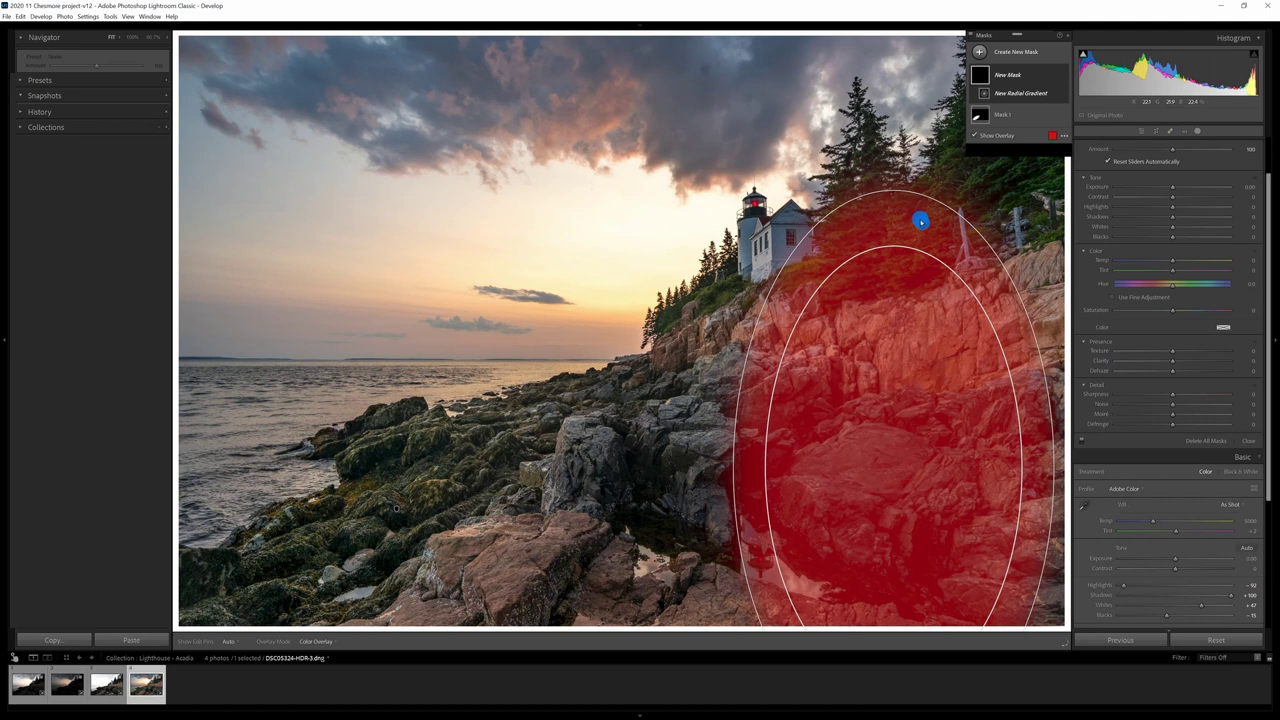
left_click(920, 221)
left_click_drag(1060, 470, 1040, 385)
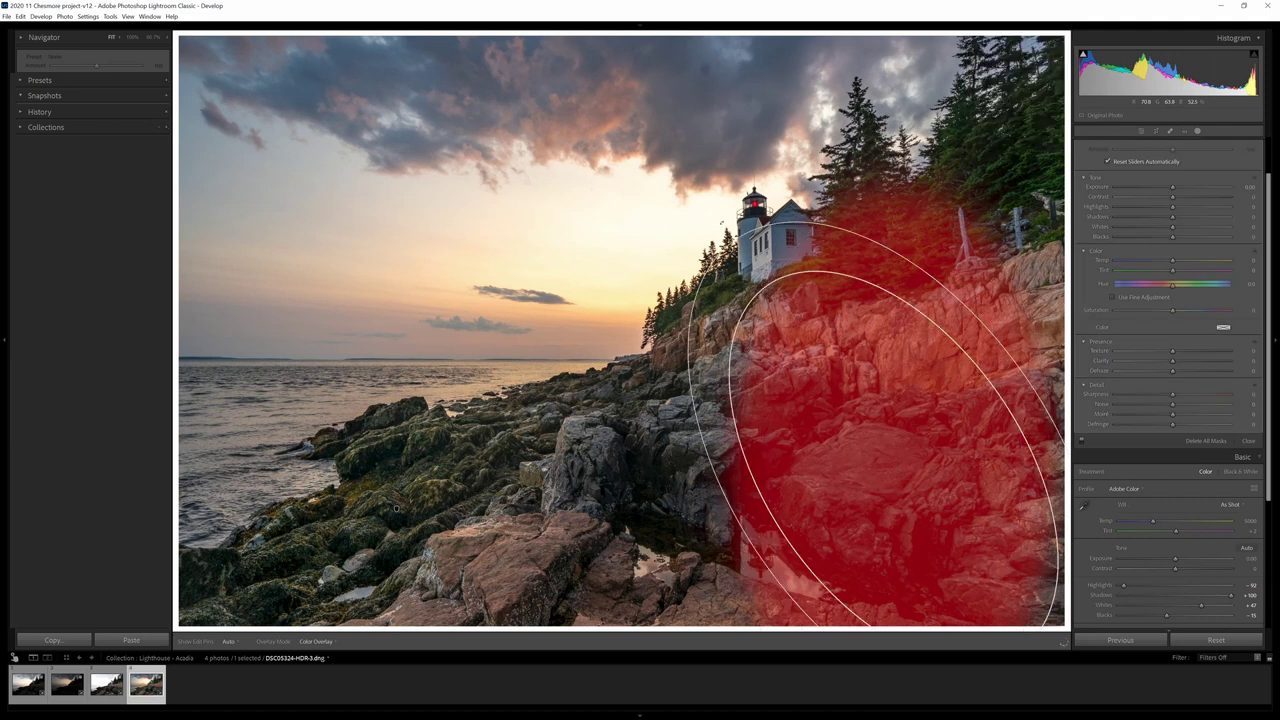
left_click_drag(612, 220, 537, 341)
left_click_drag(807, 500, 788, 510)
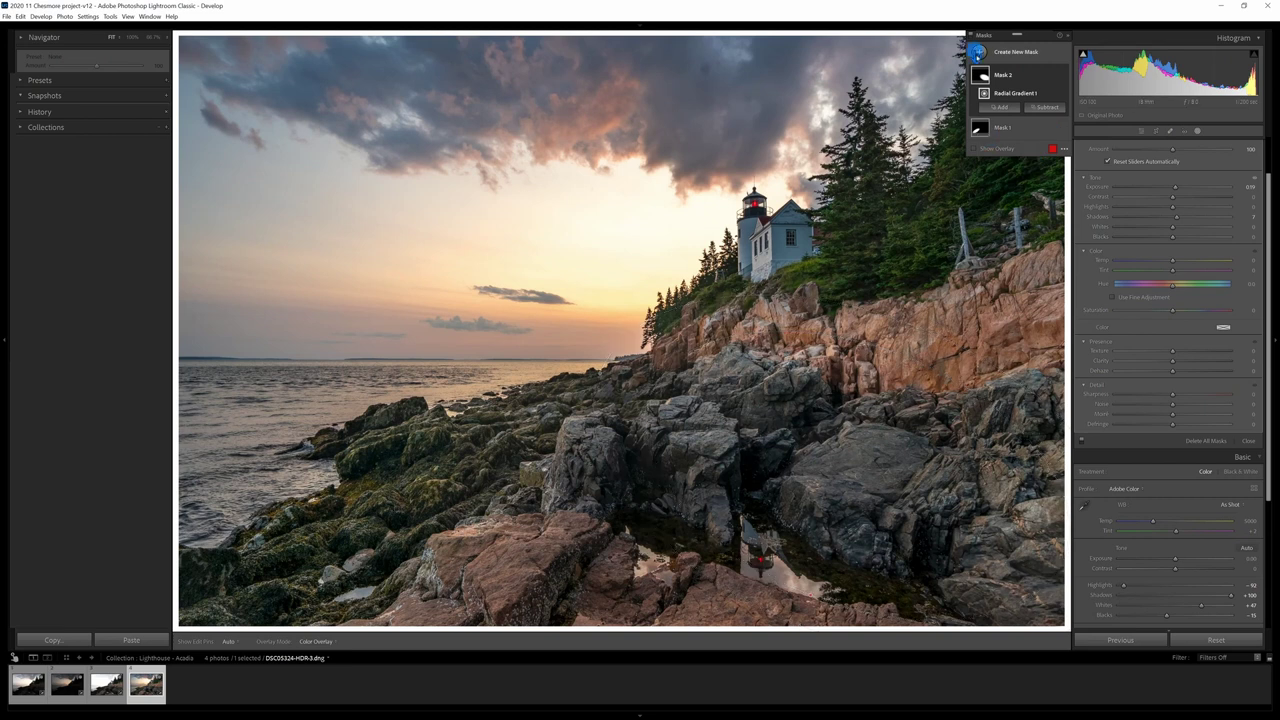
Step: Create a Select Sky mask with Exposure -0.33, lower Highlights and a warmer Temp
left_click(983, 56)
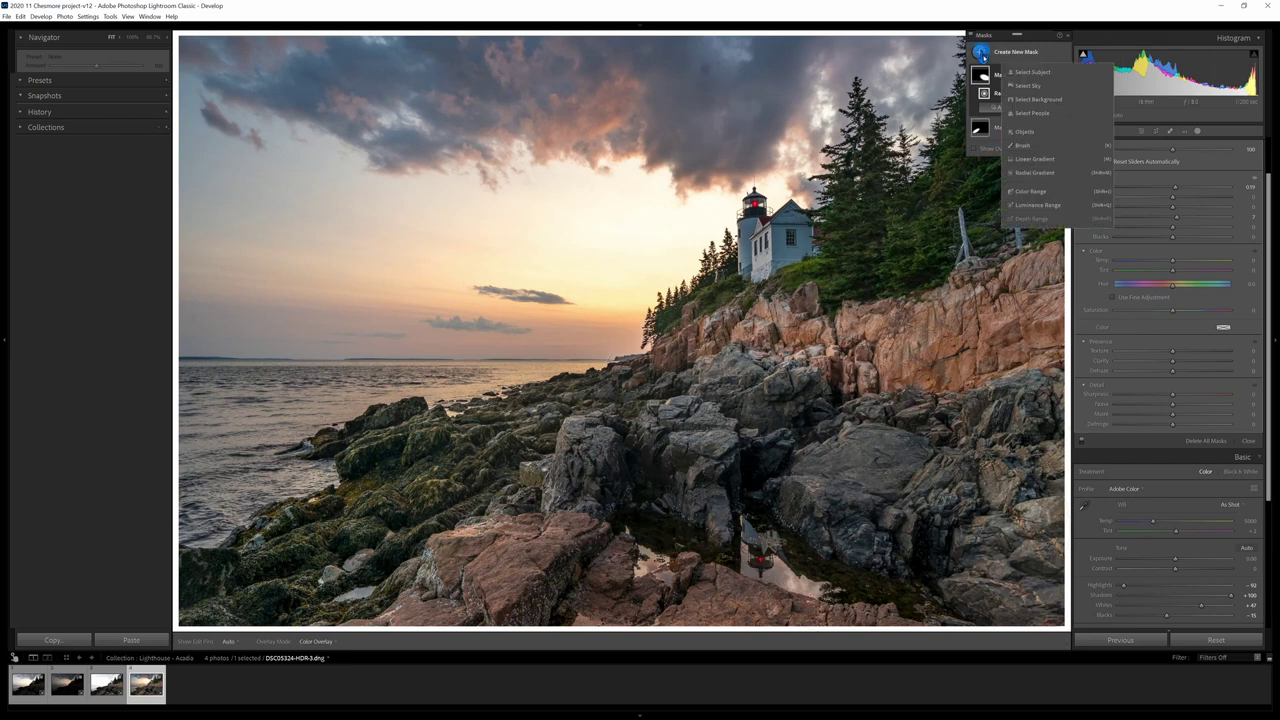
left_click(1026, 86)
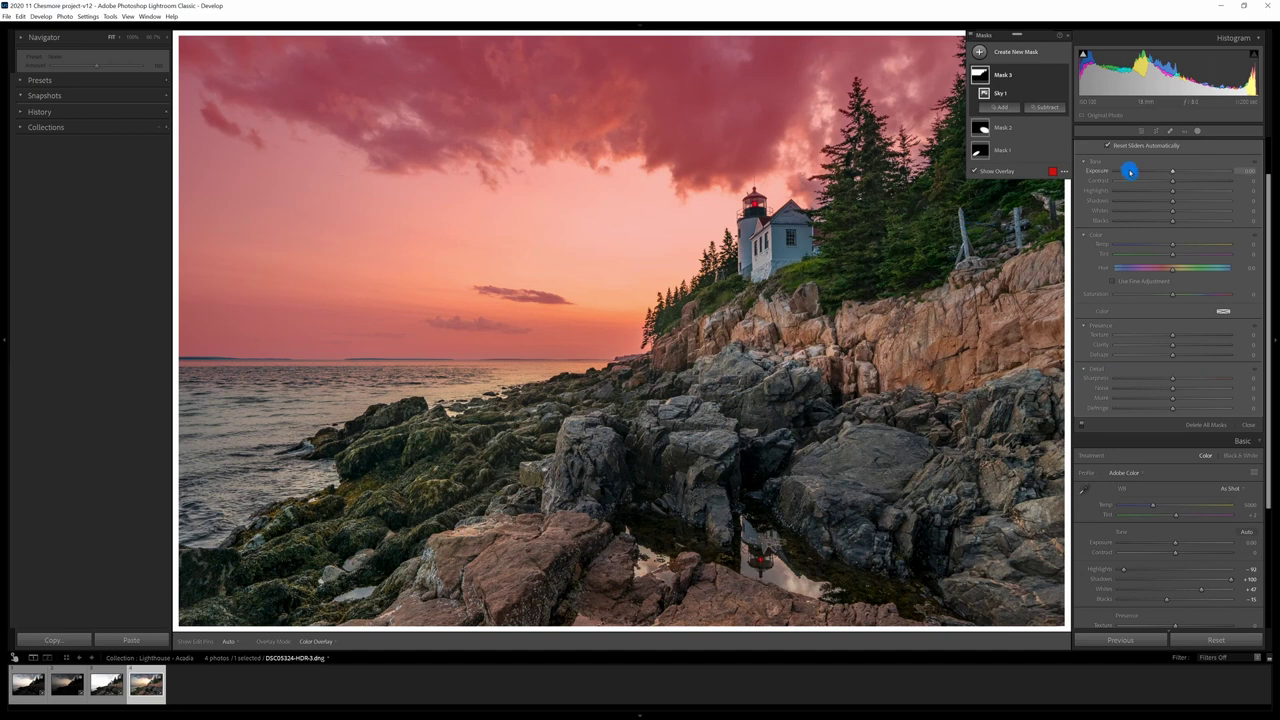
left_click(1174, 174)
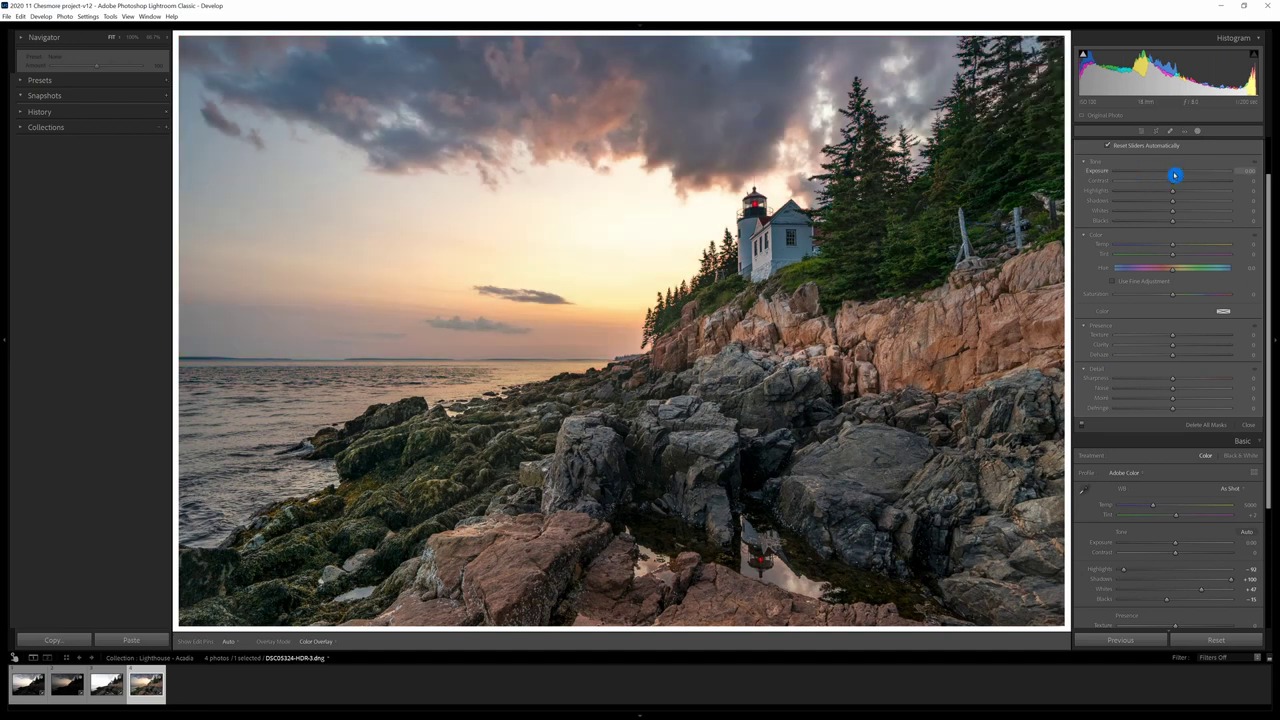
left_click_drag(1174, 174, 1170, 175)
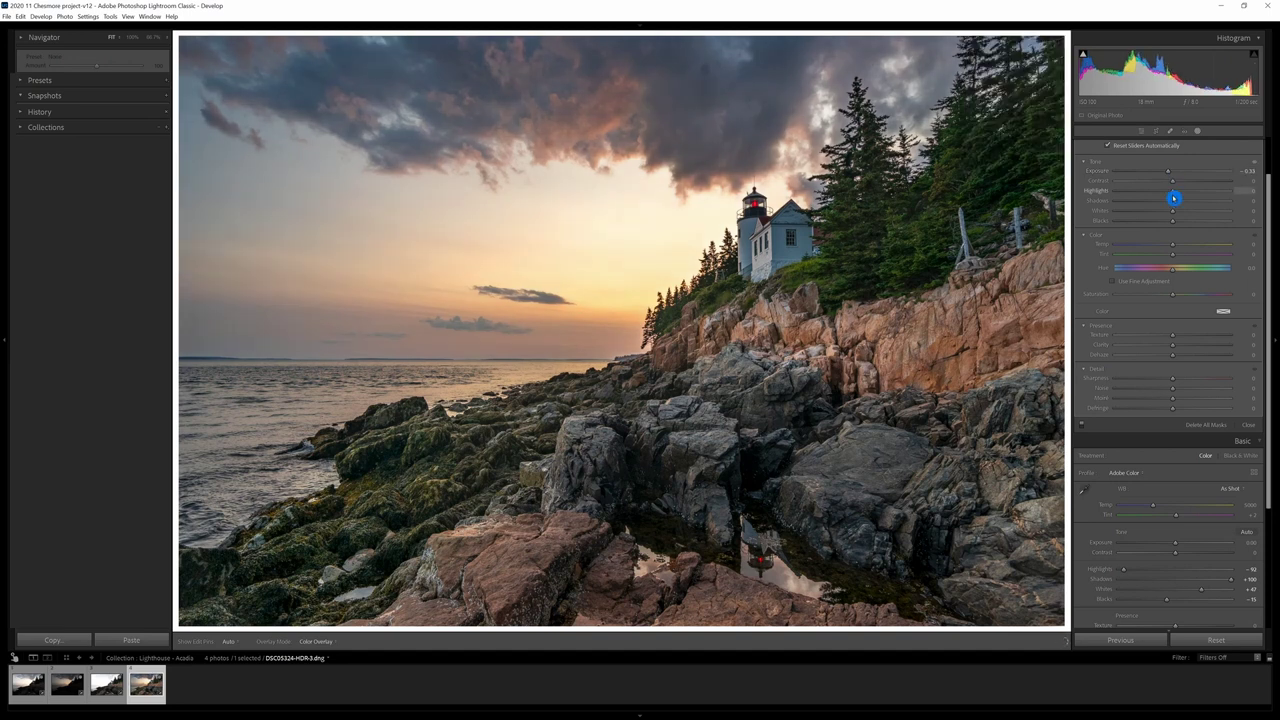
left_click_drag(1174, 198, 1168, 197)
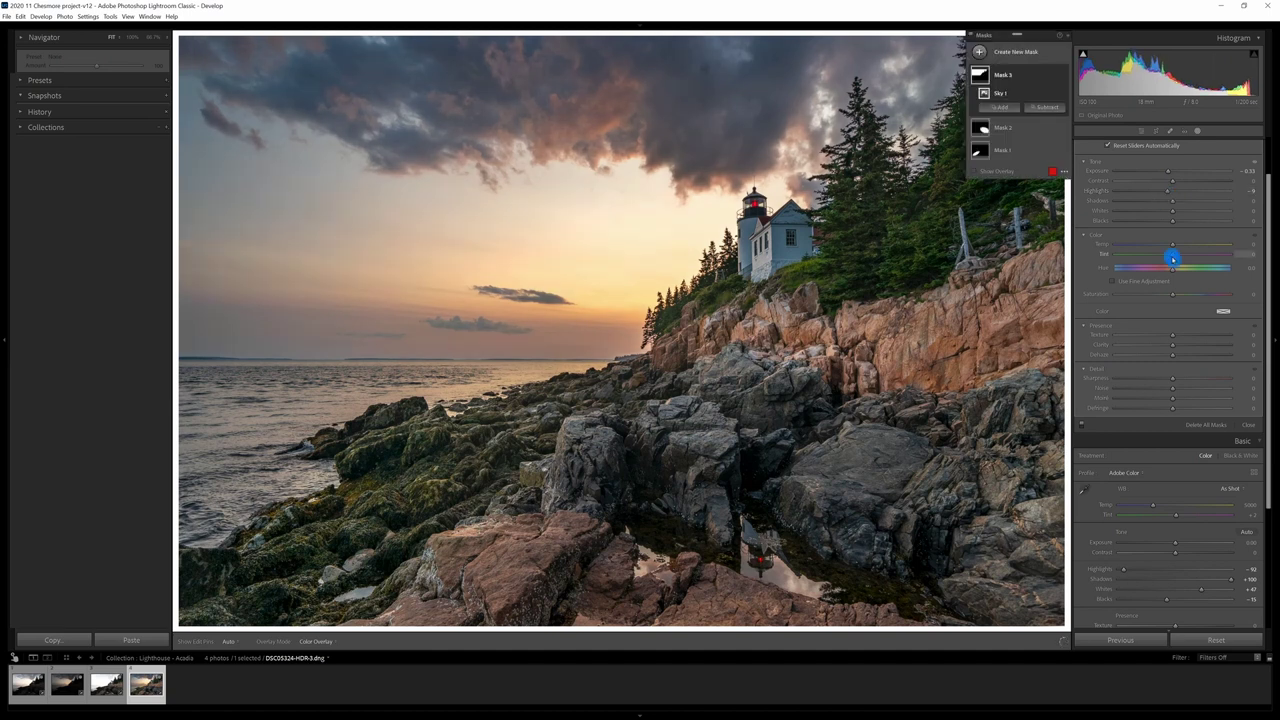
left_click_drag(1174, 247, 1183, 248)
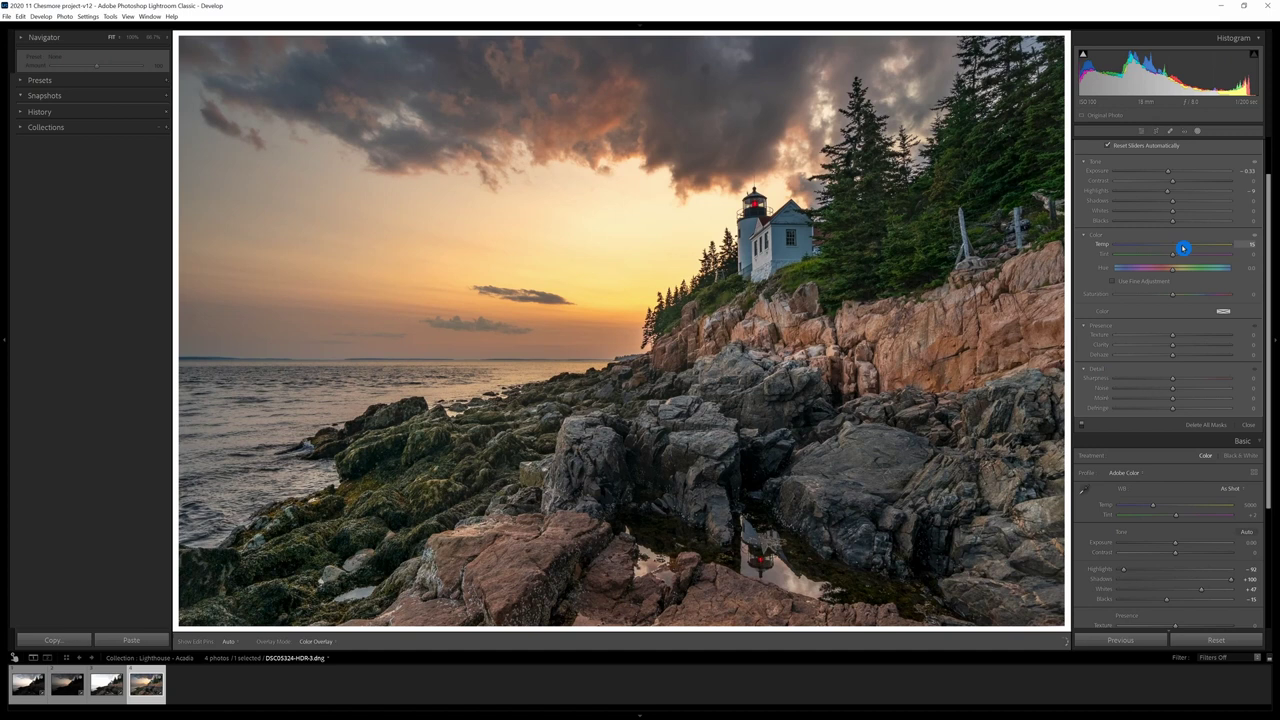
Step: Set the sky mask's Dehaze to 7
left_click(1175, 361)
left_click_drag(1175, 361, 1199, 359)
left_click_drag(1199, 359, 1181, 362)
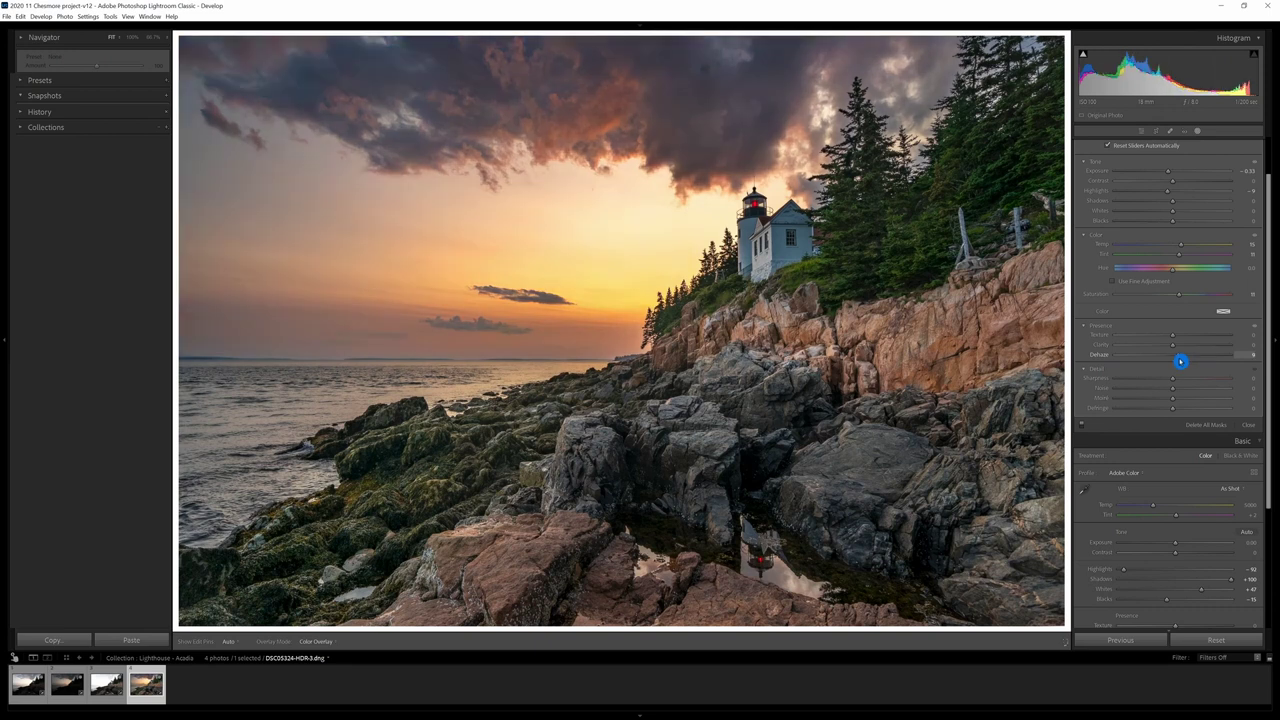
left_click_drag(1181, 362, 1177, 362)
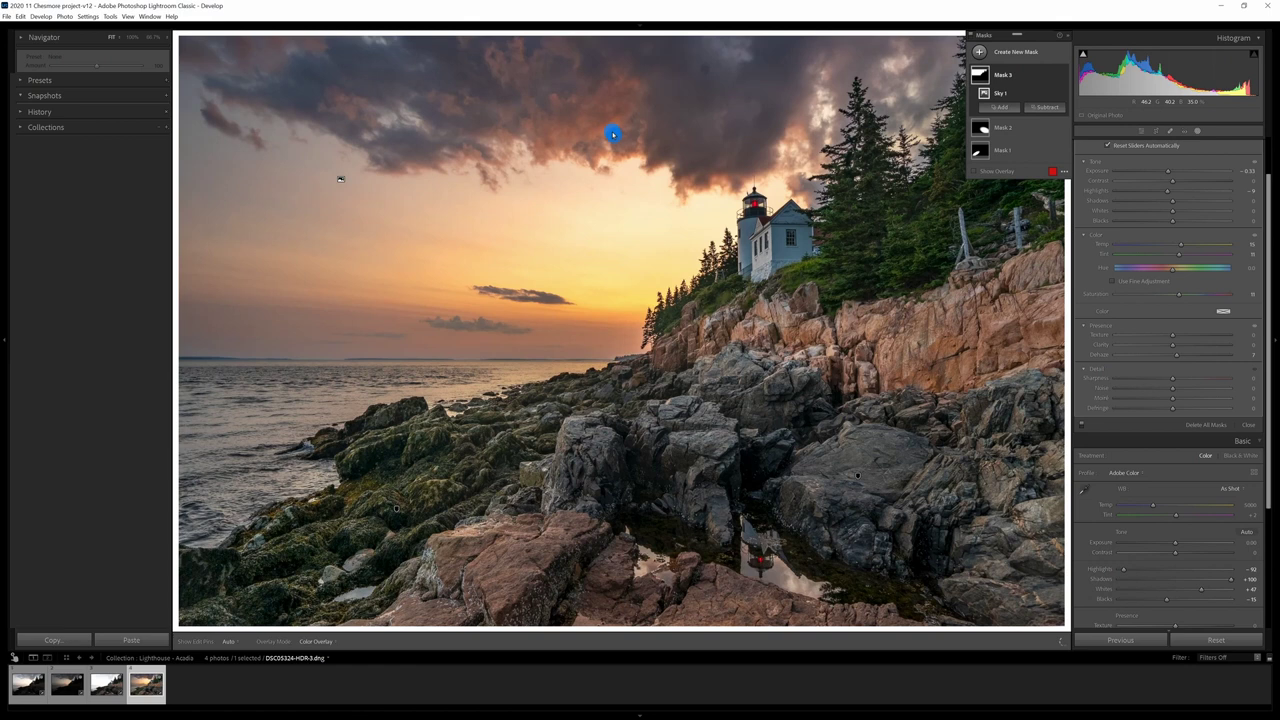
Step: Intersect Sky 1 with a linear gradient dragged down to fade out near the horizon
left_click(1054, 96)
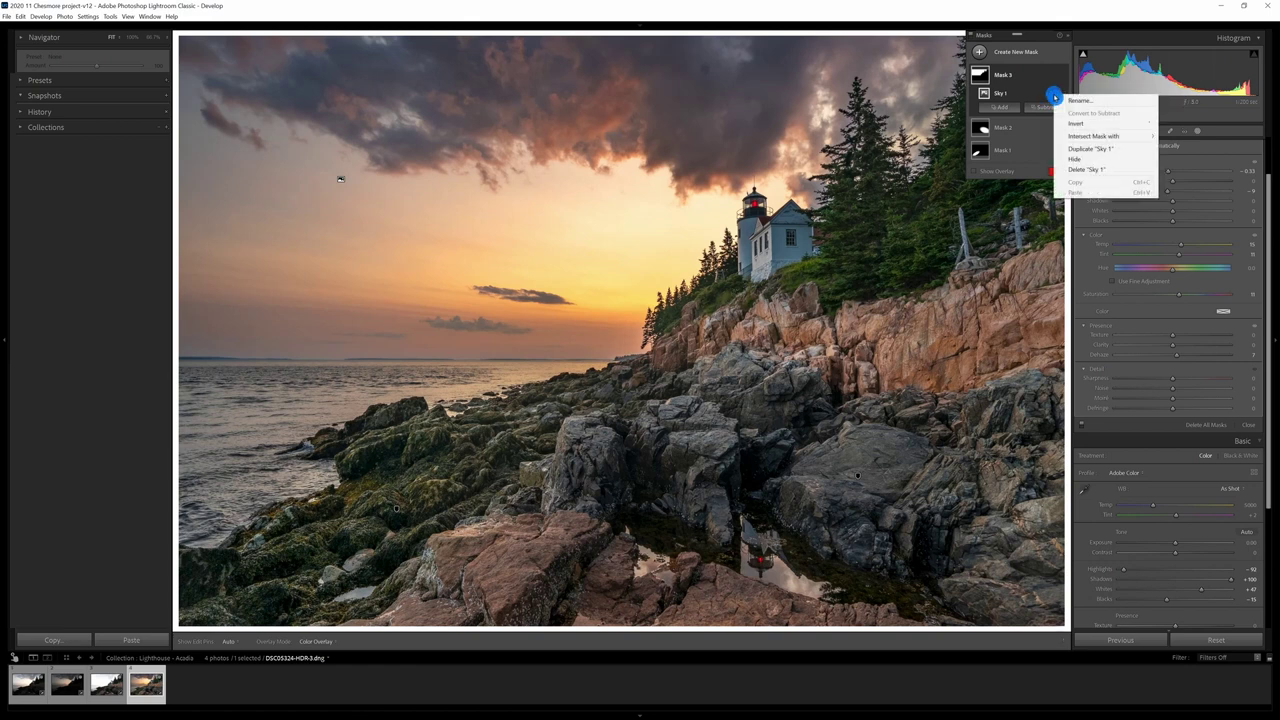
mouse_move(1080, 136)
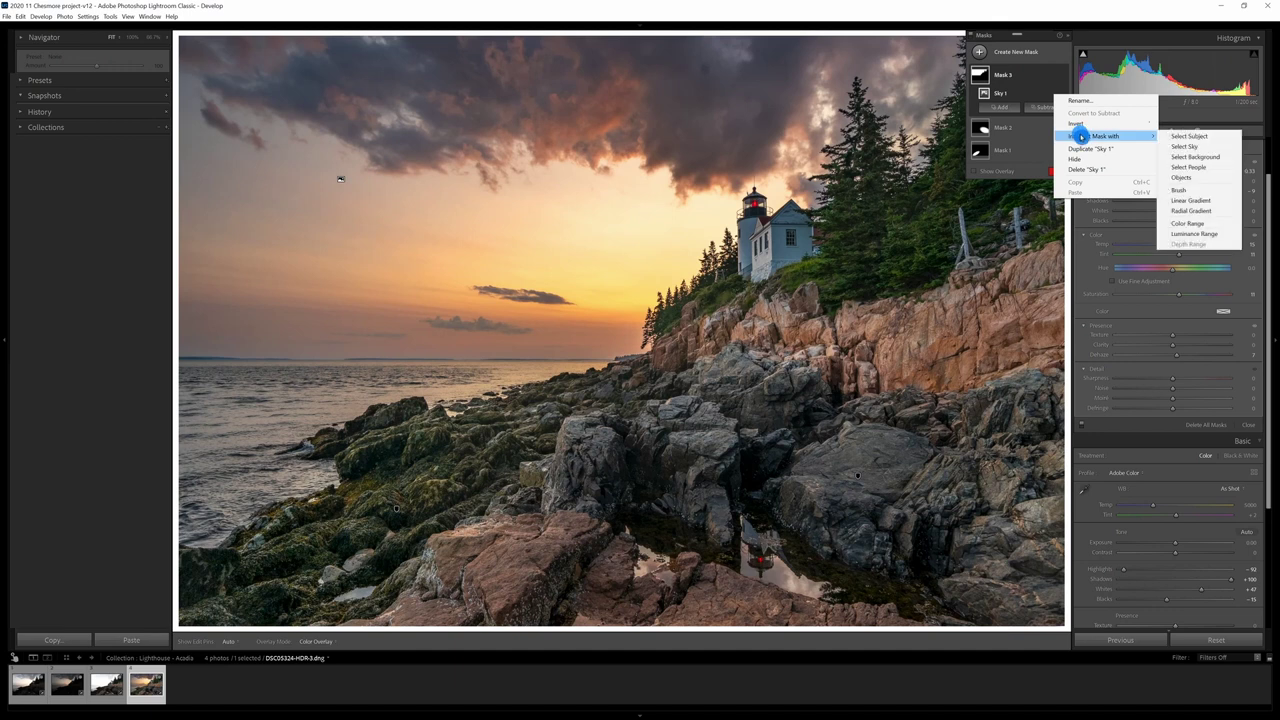
left_click(1199, 201)
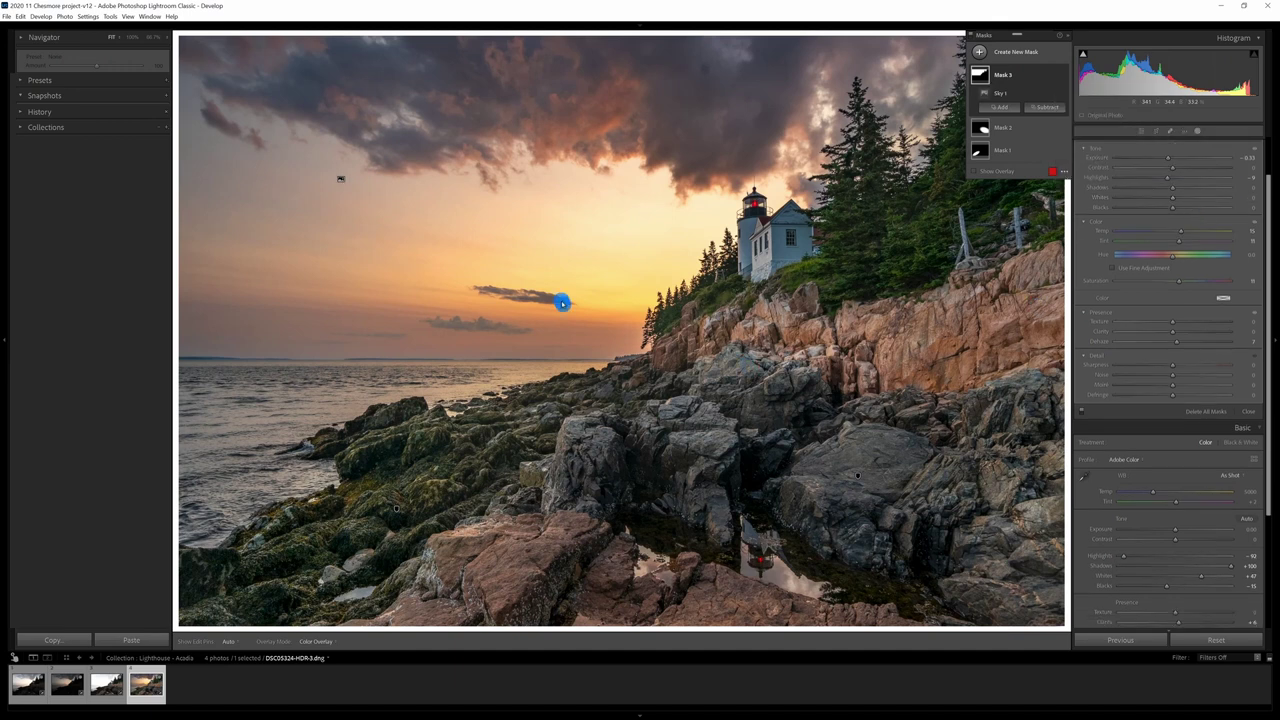
left_click_drag(562, 303, 499, 157)
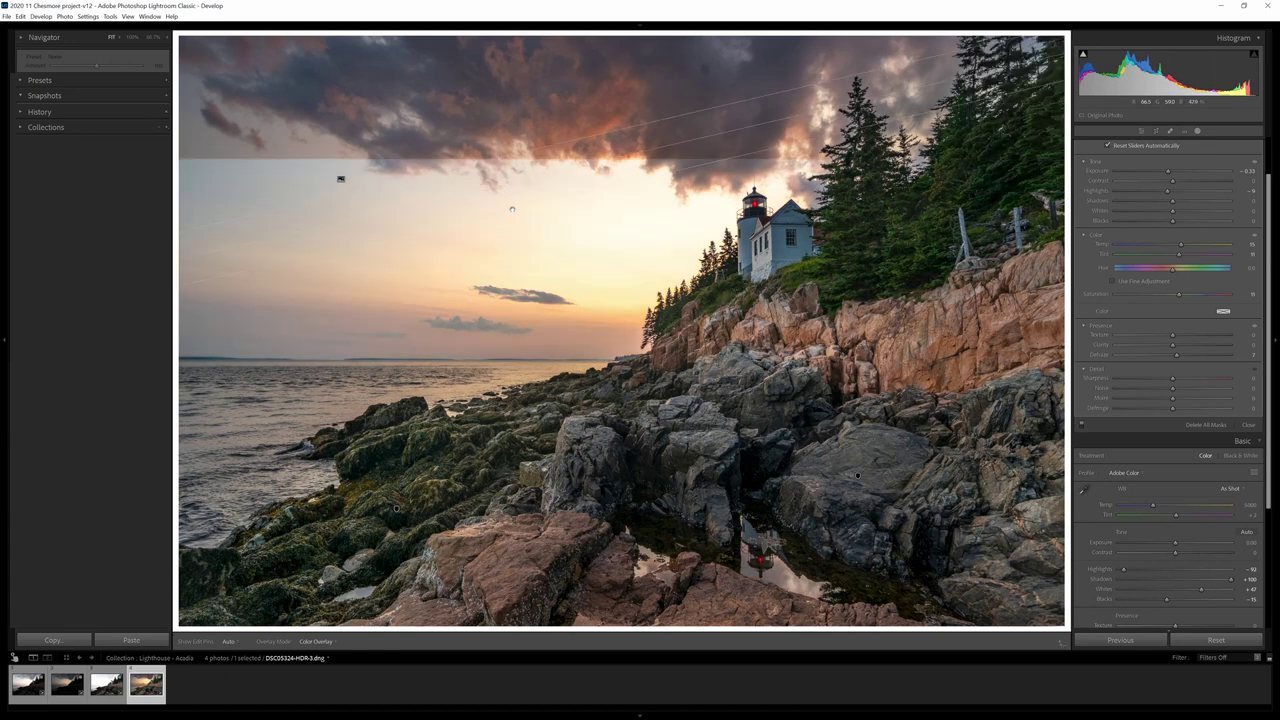
left_click_drag(512, 209, 540, 317)
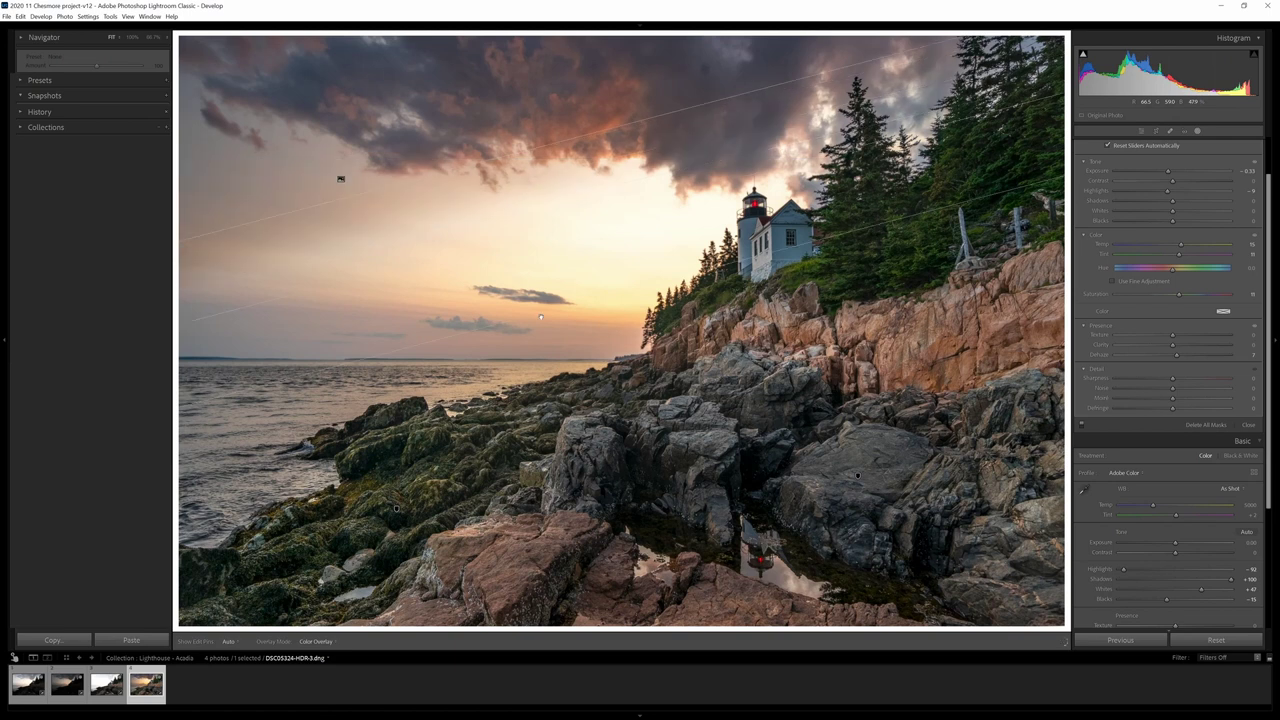
left_click_drag(540, 317, 529, 380)
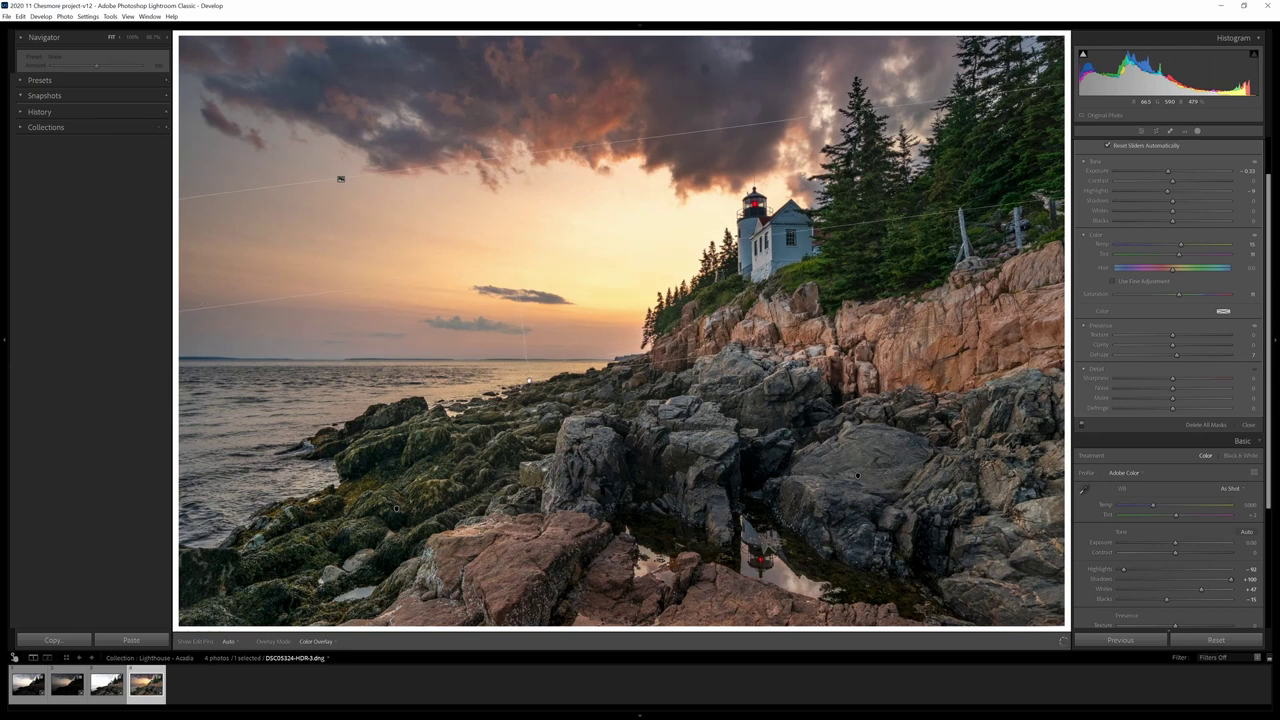
left_click(604, 274)
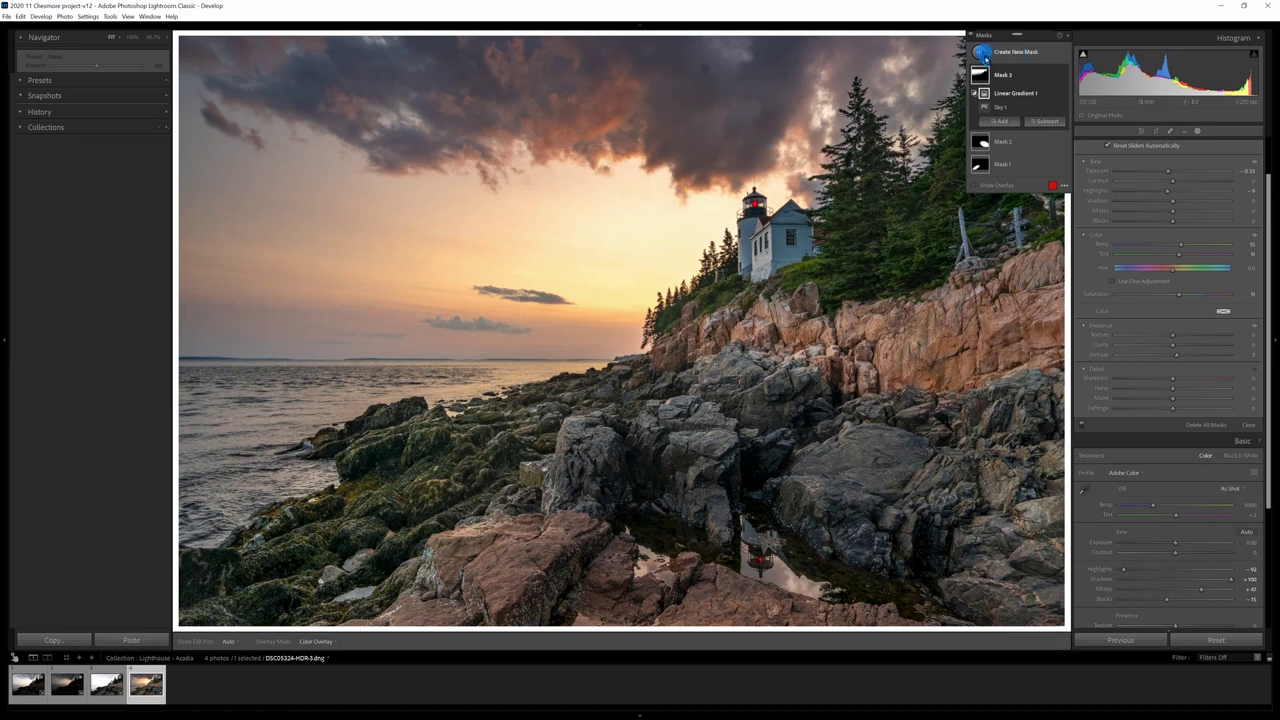
left_click(983, 54)
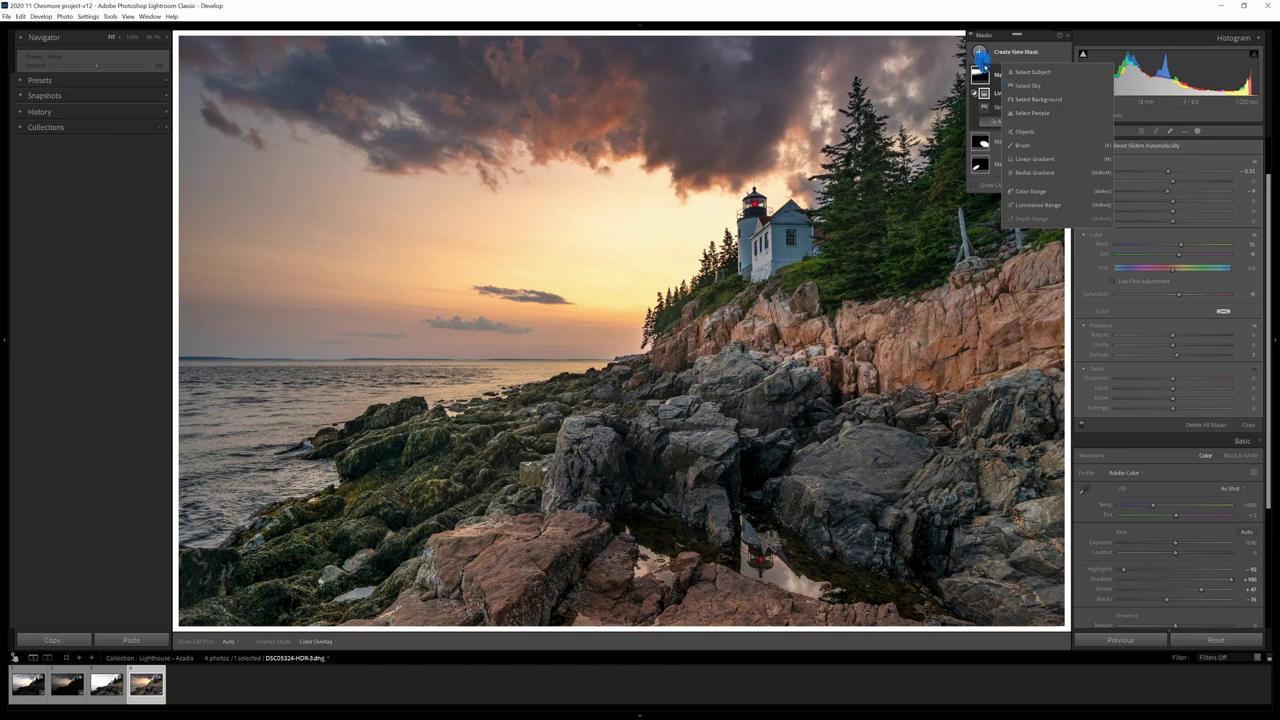
Step: Paint a new brush mask over the lighthouse building and its tower
left_click(982, 55)
left_click(980, 53)
key("Escape")
key("k")
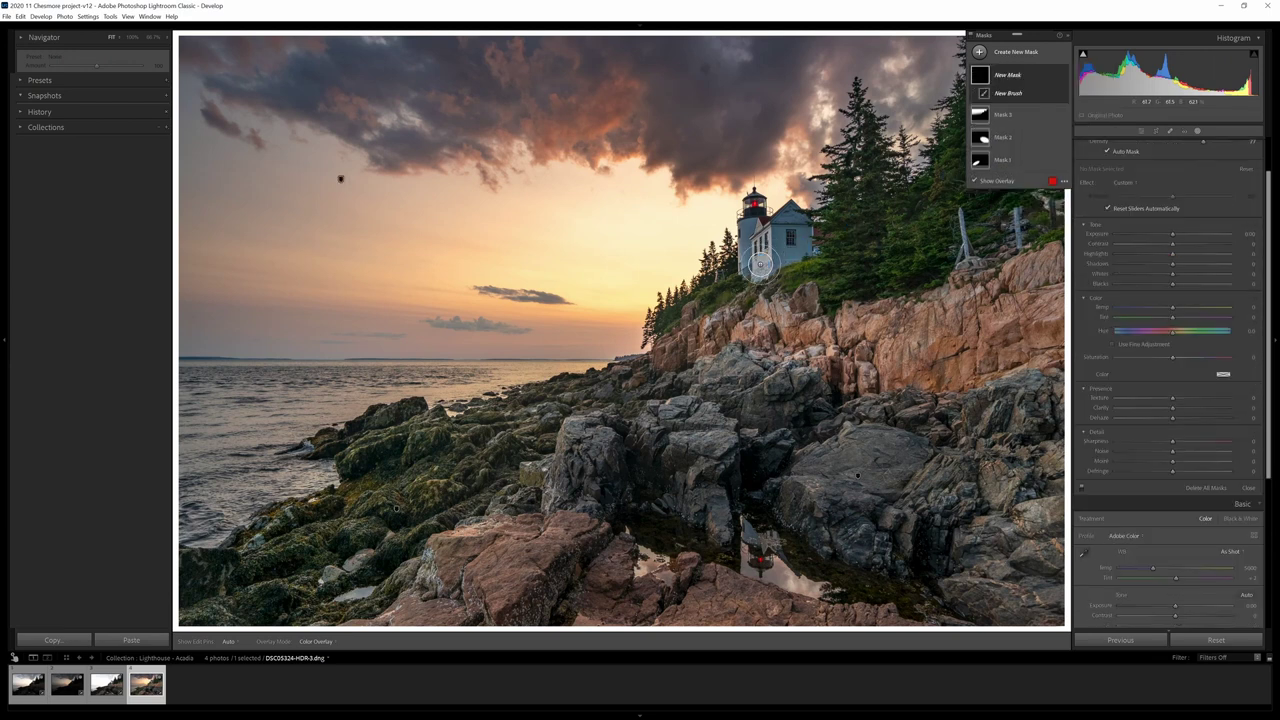
key("h")
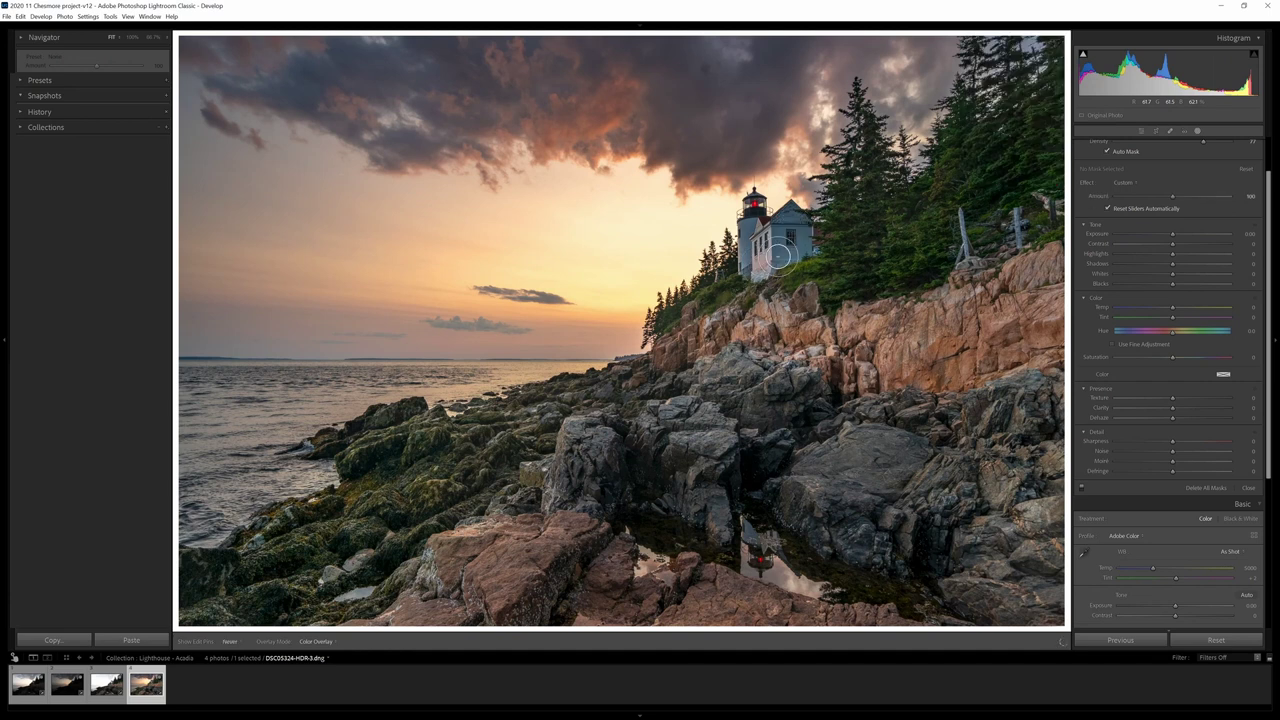
mouse_move(778, 256)
left_mouse_down()
mouse_move(786, 240)
mouse_move(745, 259)
mouse_move(772, 262)
mouse_move(762, 271)
mouse_move(803, 231)
mouse_move(772, 251)
left_mouse_up()
left_click(1124, 231)
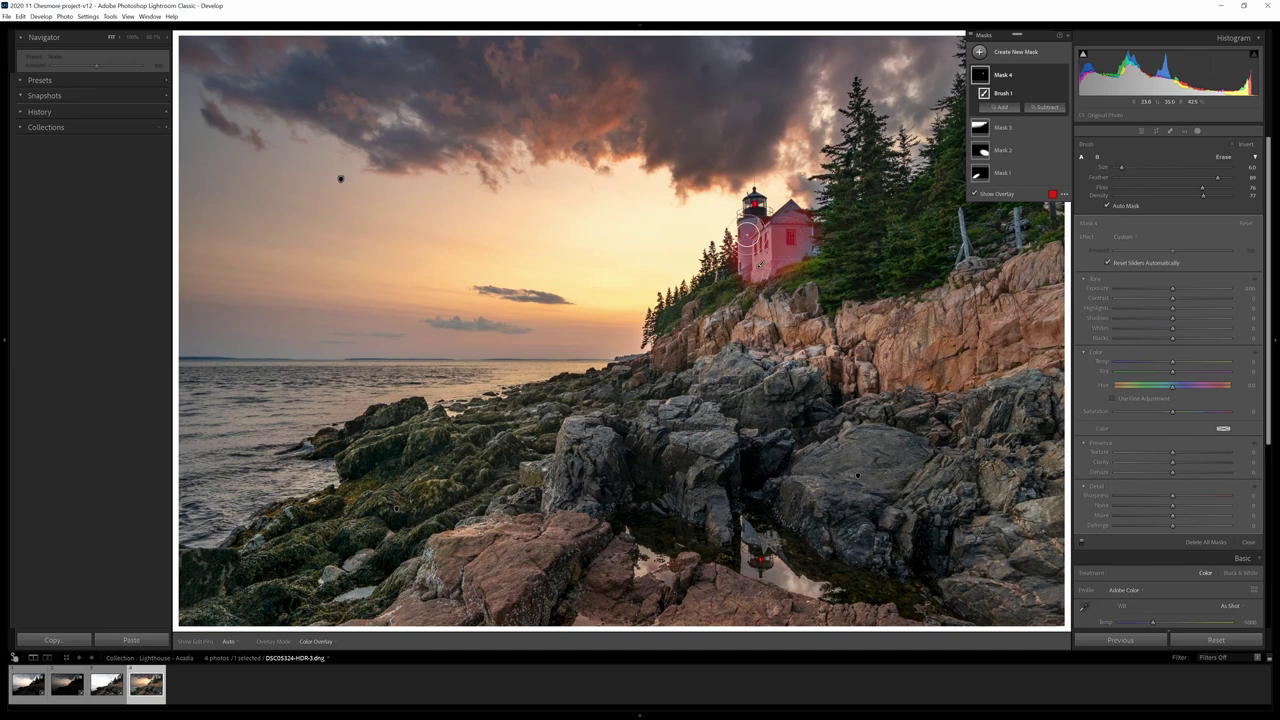
key("h")
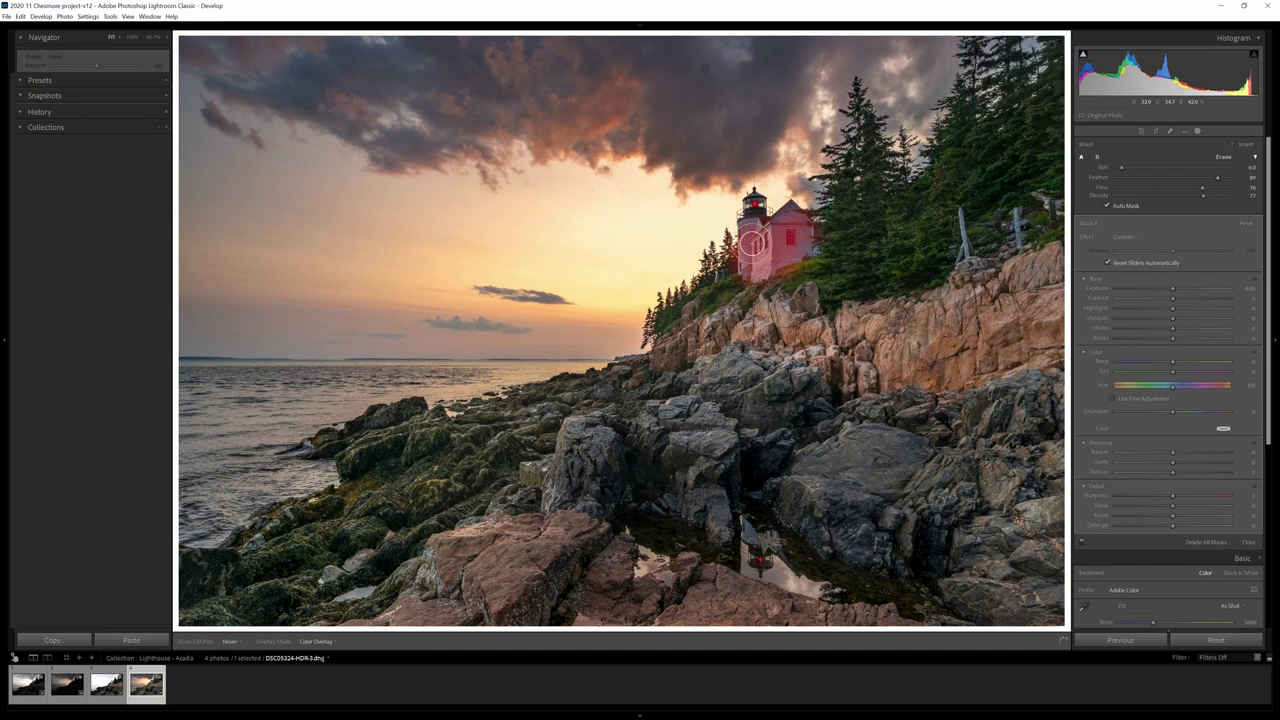
mouse_move(752, 243)
left_mouse_down()
mouse_move(798, 224)
mouse_move(787, 219)
mouse_move(804, 254)
mouse_move(772, 263)
left_mouse_up()
key("h")
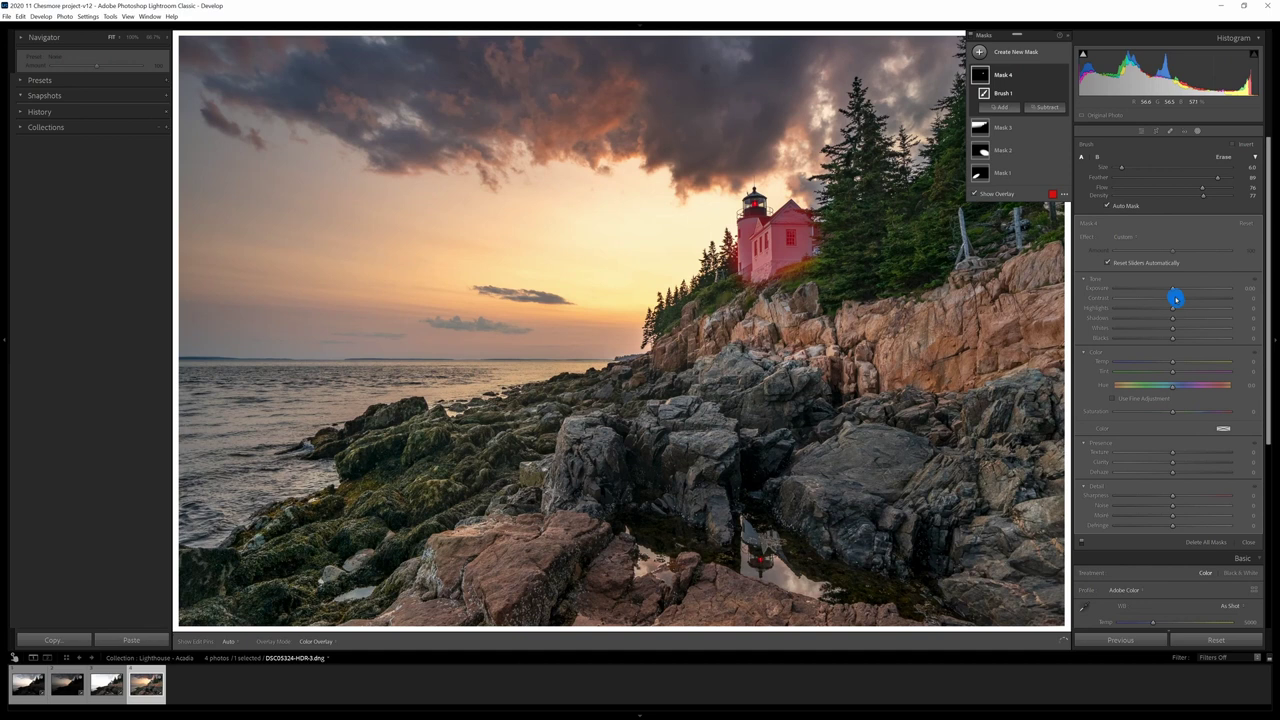
Step: Raise the lighthouse mask's Exposure to 0.44 and warm its Temp to about 24
left_click(1174, 292)
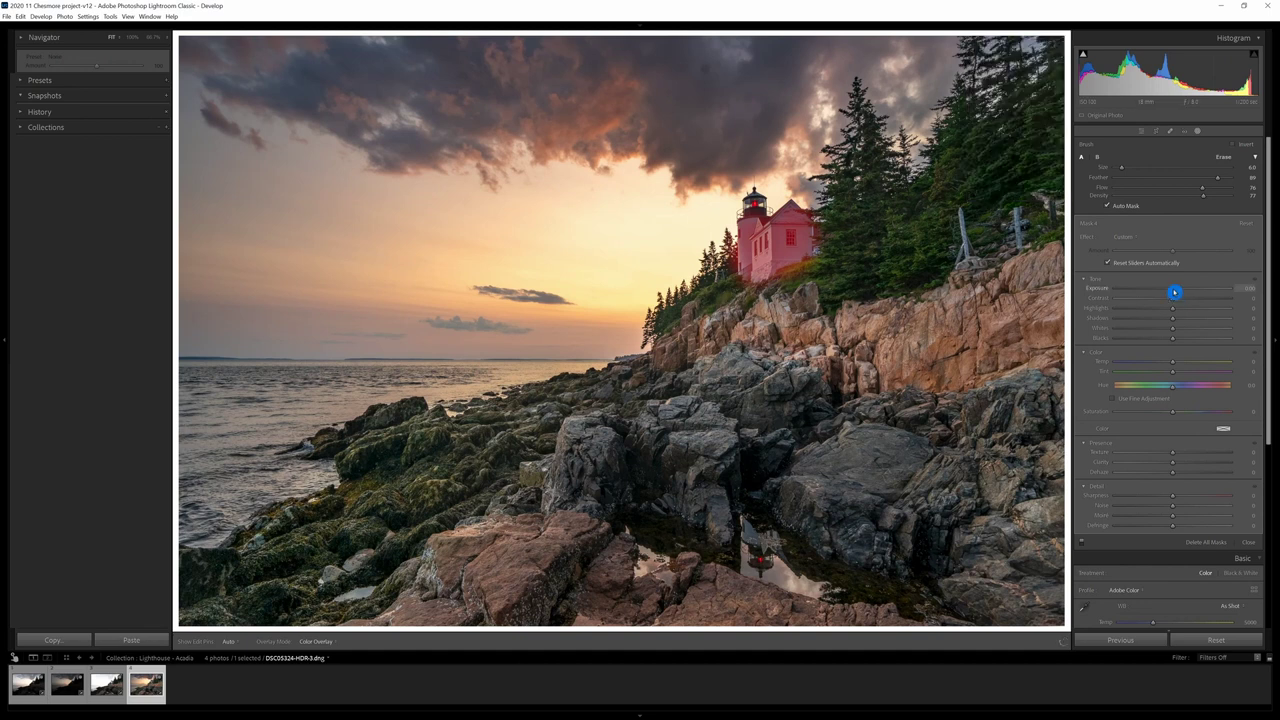
left_click_drag(1174, 292, 1181, 292)
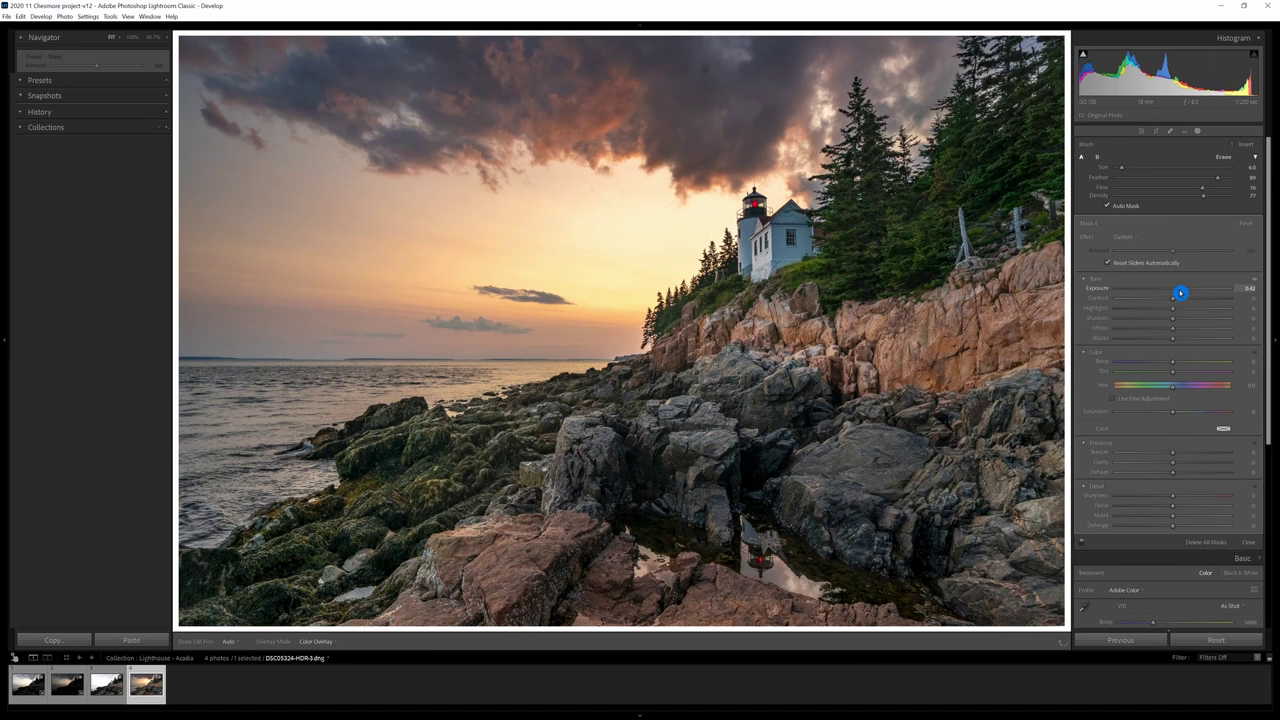
left_click_drag(1181, 292, 1183, 292)
left_click_drag(1170, 364, 1184, 361)
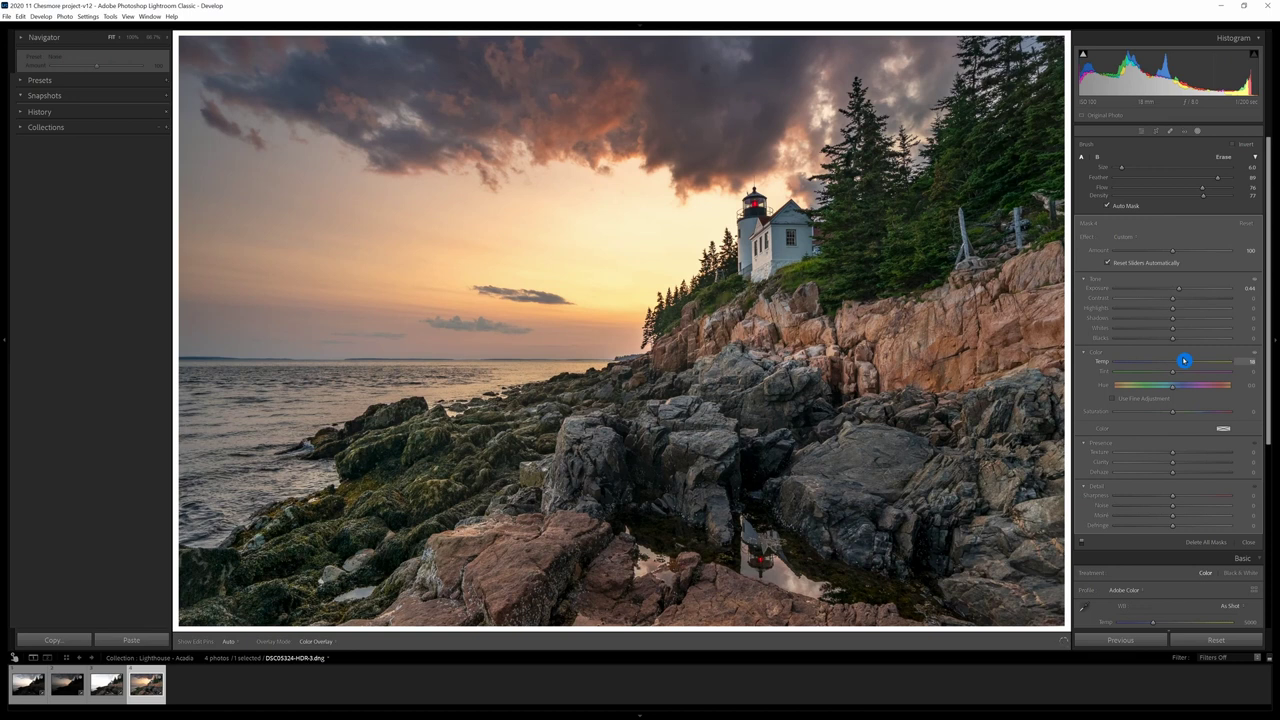
left_click_drag(1184, 361, 1187, 361)
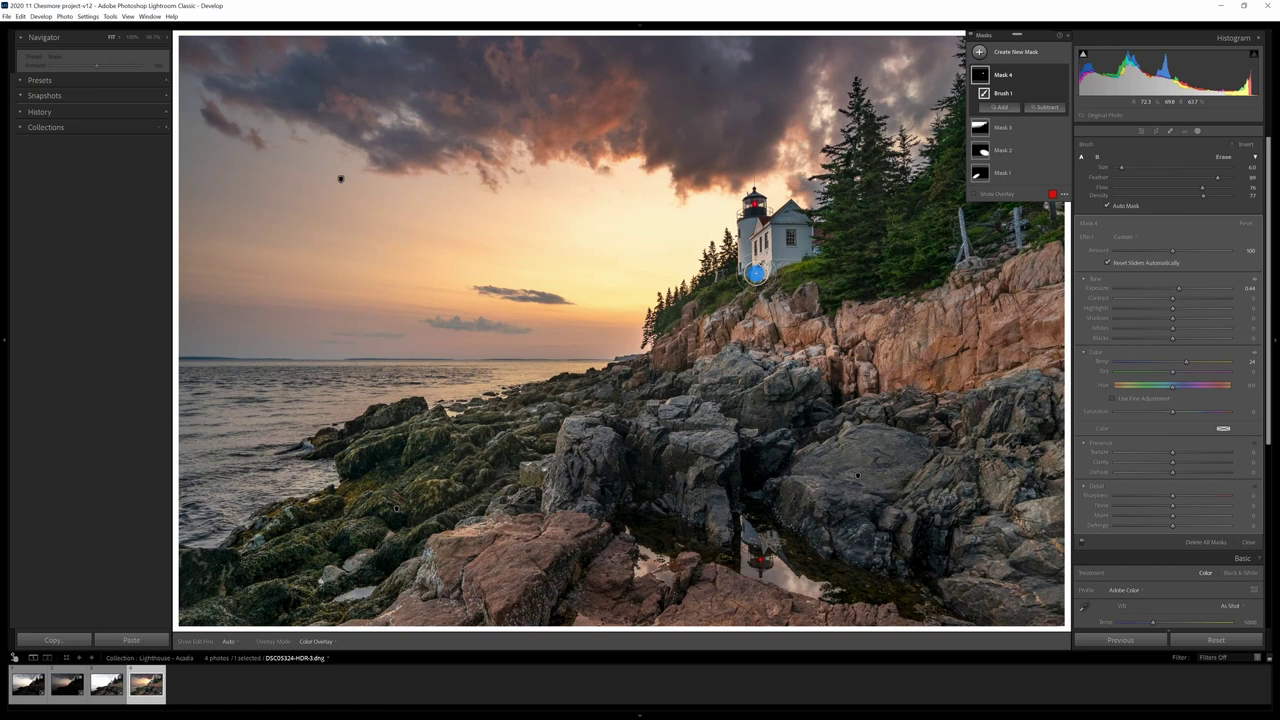
Step: Paint a new brush mask over the lighthouse reflection in the rock pool
key("k")
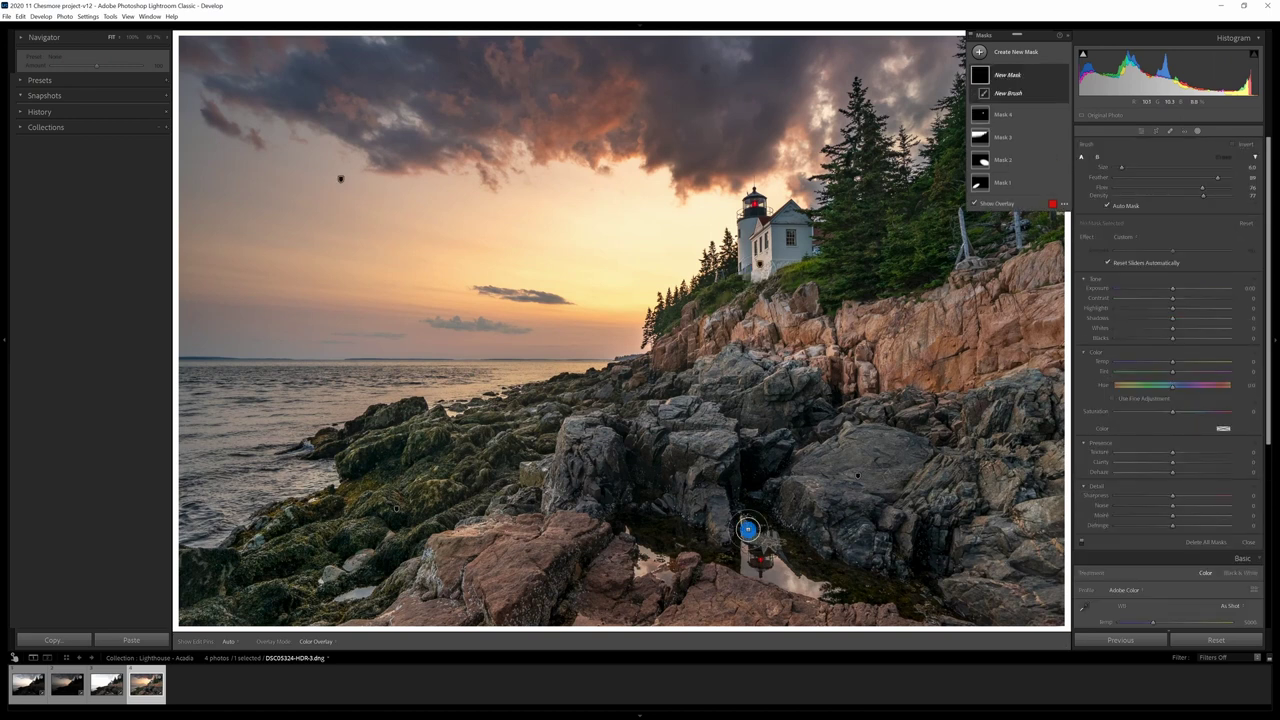
left_click_drag(752, 532, 763, 553)
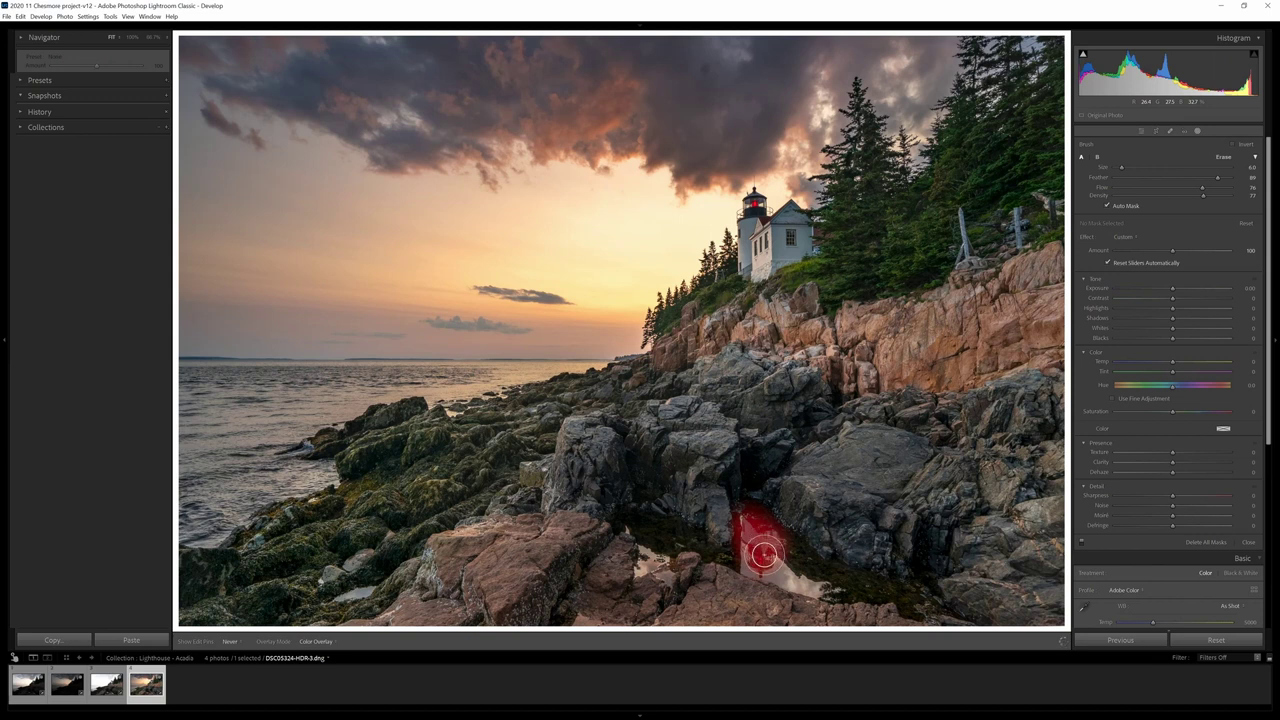
left_click(1163, 251)
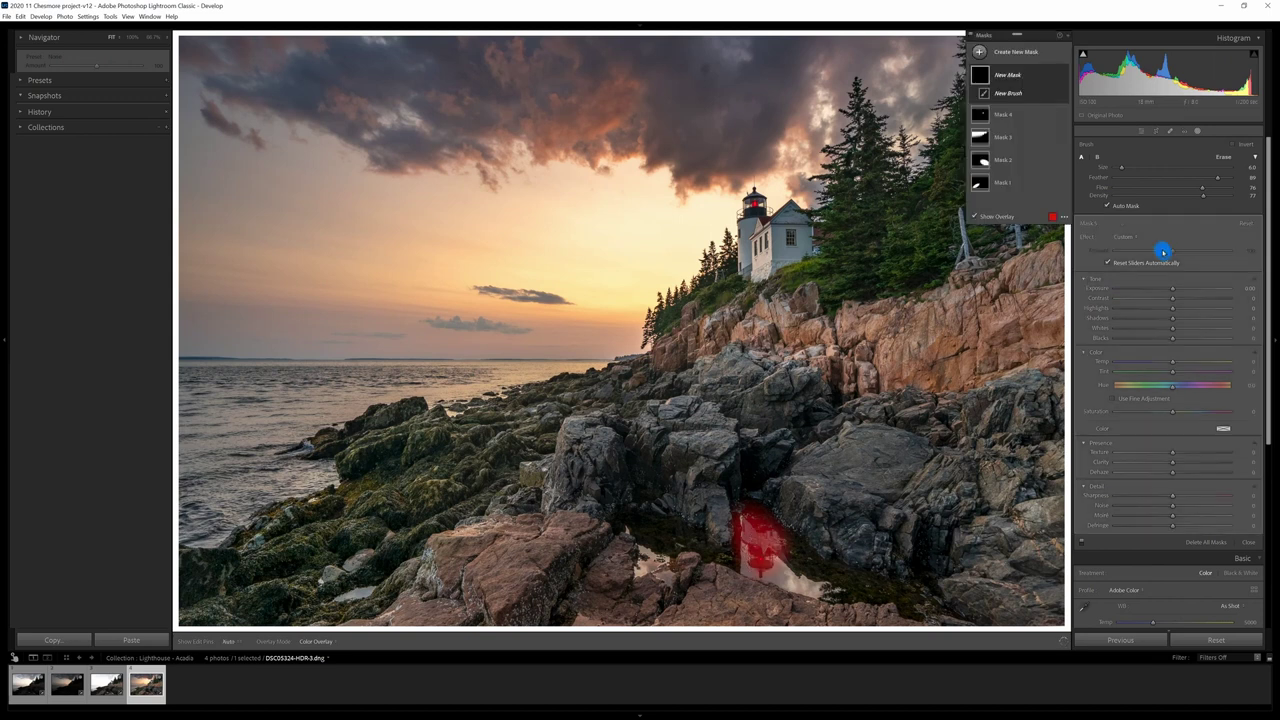
Step: Raise the reflection mask's Exposure to about 0.35 and warm its Temp
left_click(1174, 292)
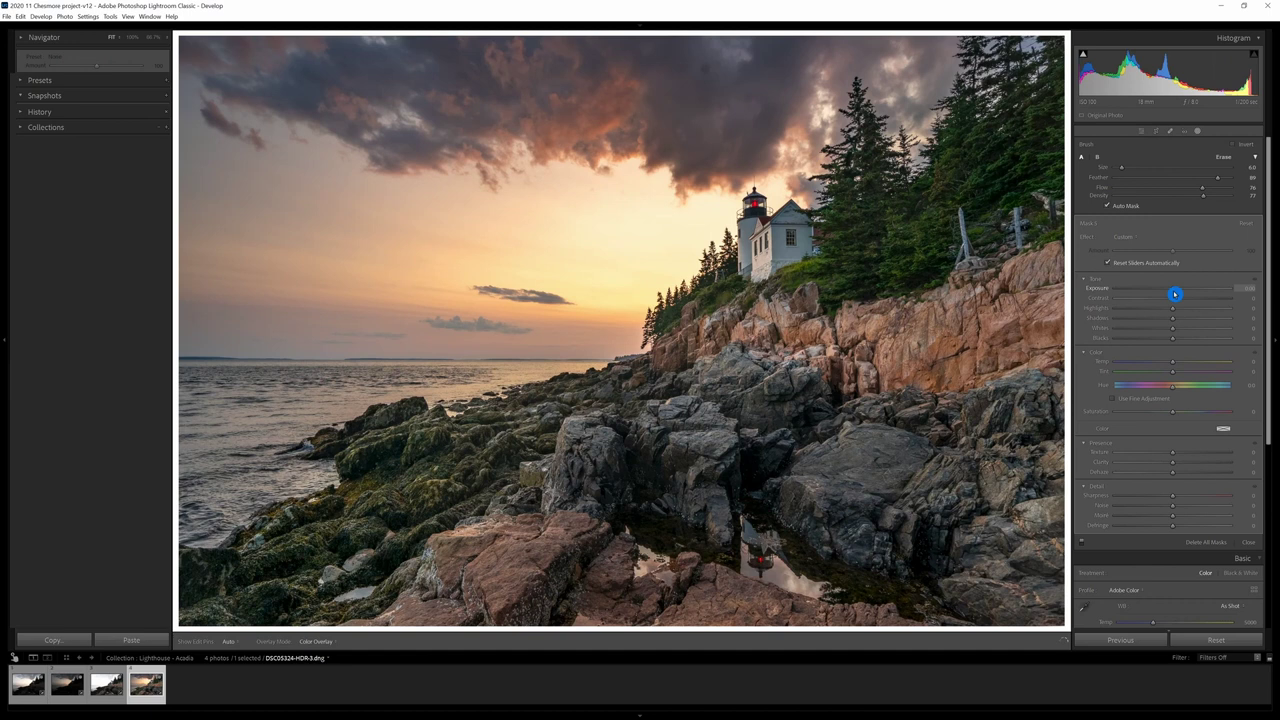
left_click_drag(1175, 293, 1180, 293)
left_click_drag(1180, 293, 1179, 293)
left_click(1176, 365)
left_click_drag(1176, 365, 1180, 364)
left_click(928, 389)
left_click(797, 366)
left_click(1014, 145)
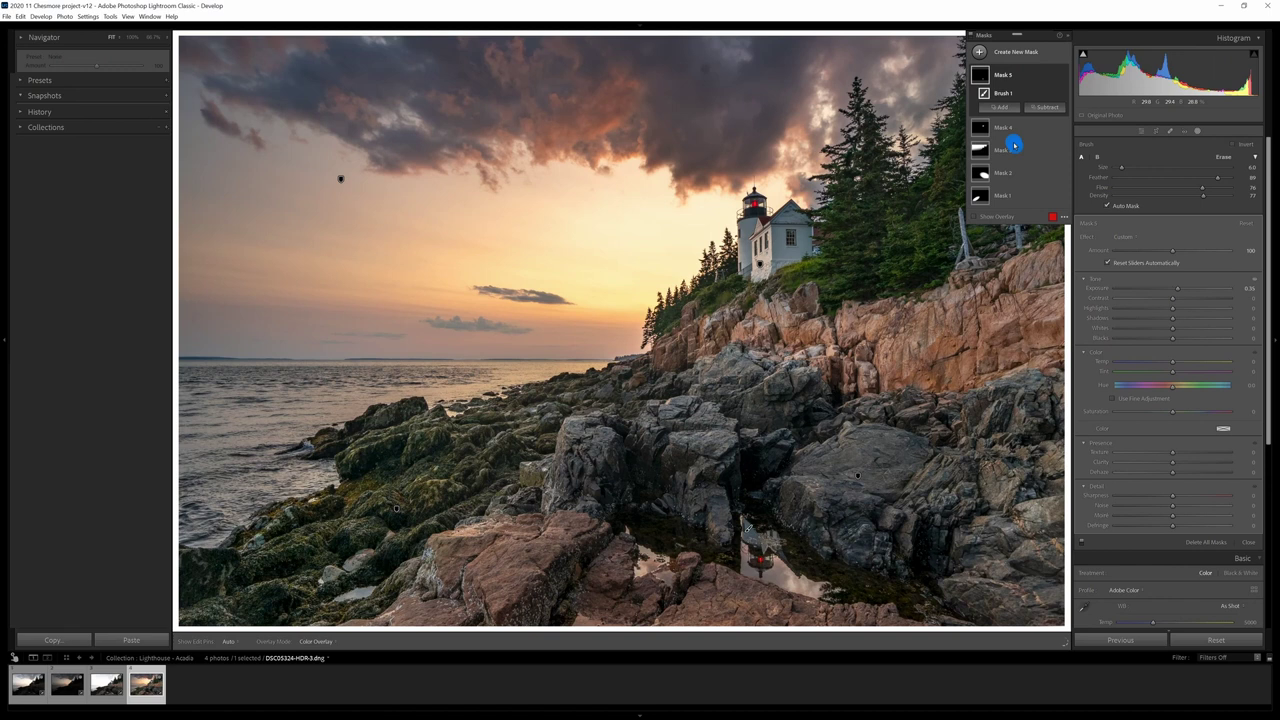
left_click(988, 83)
left_click(970, 37)
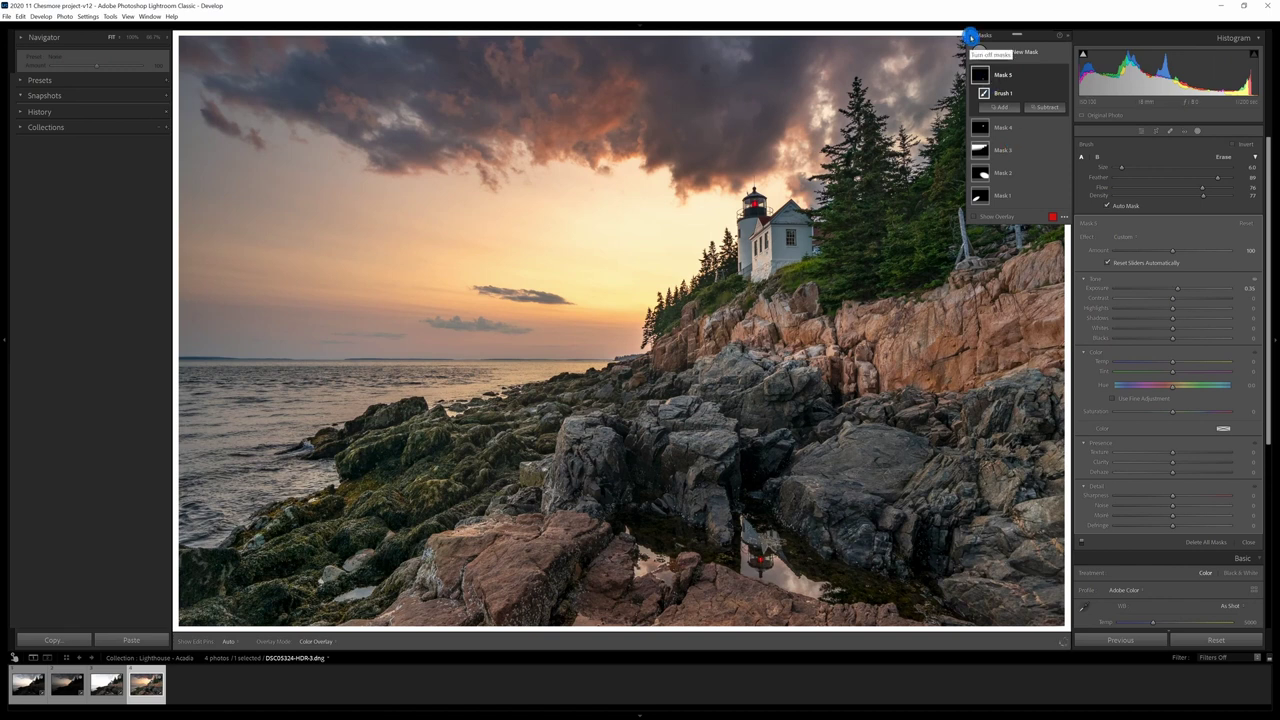
left_click(970, 37)
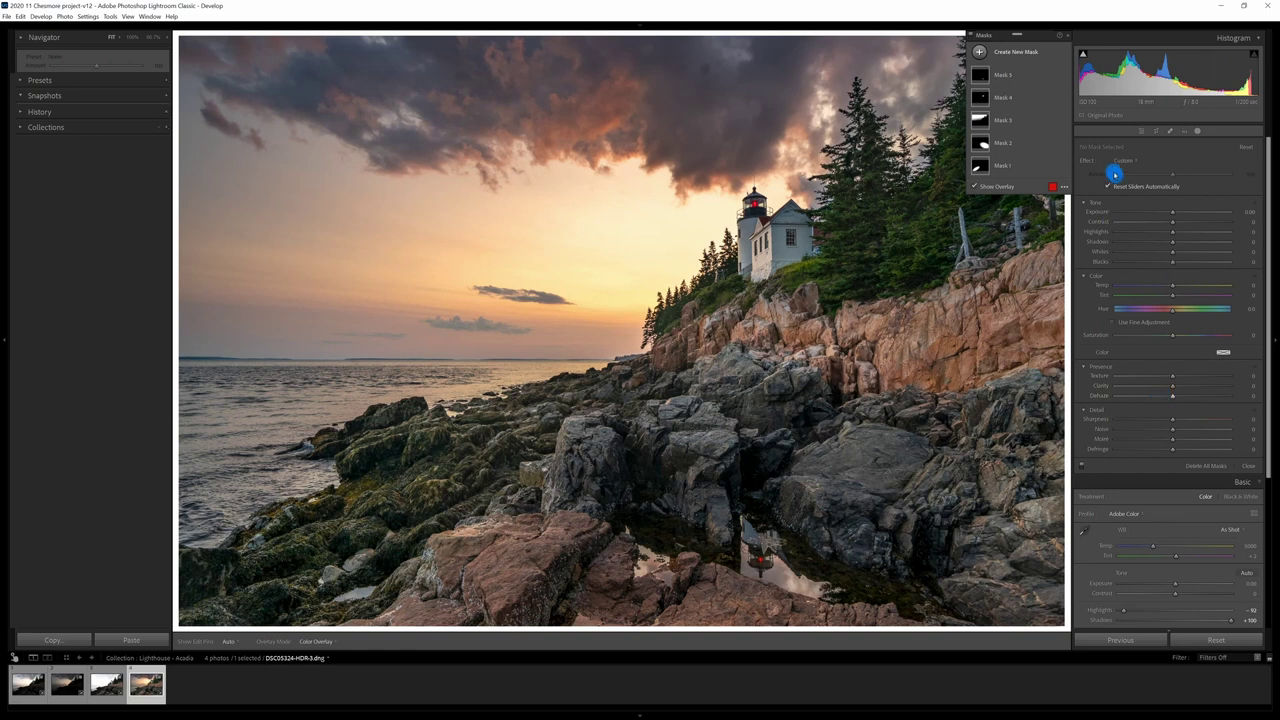
Step: Leave masking and heal a blemish in the dark upper clouds with the Healing tool
left_click(1142, 131)
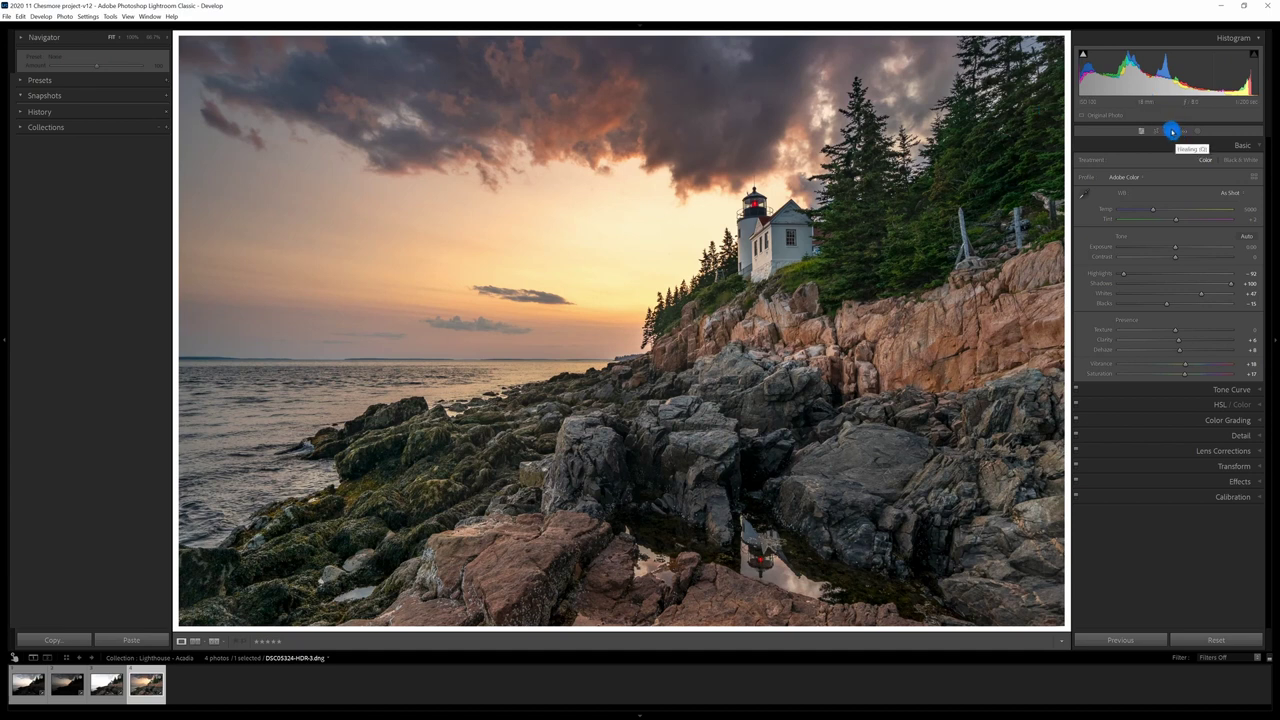
left_click(1171, 131)
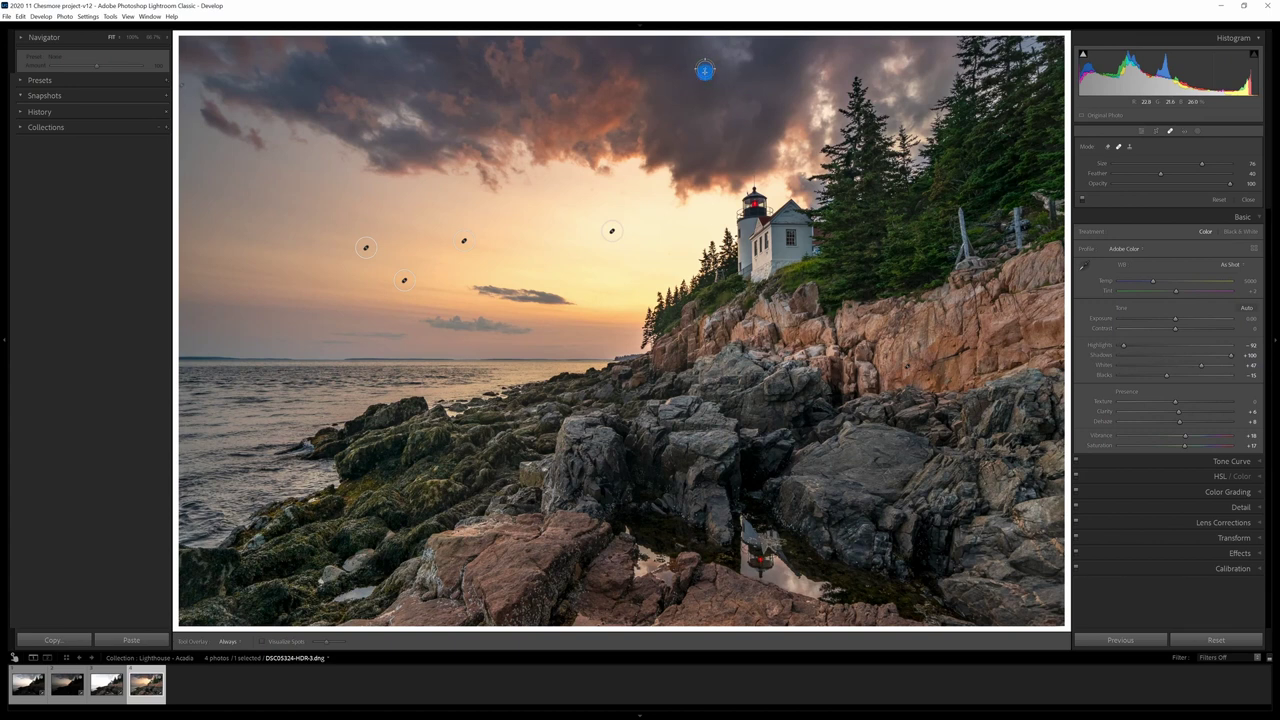
left_click(1166, 131)
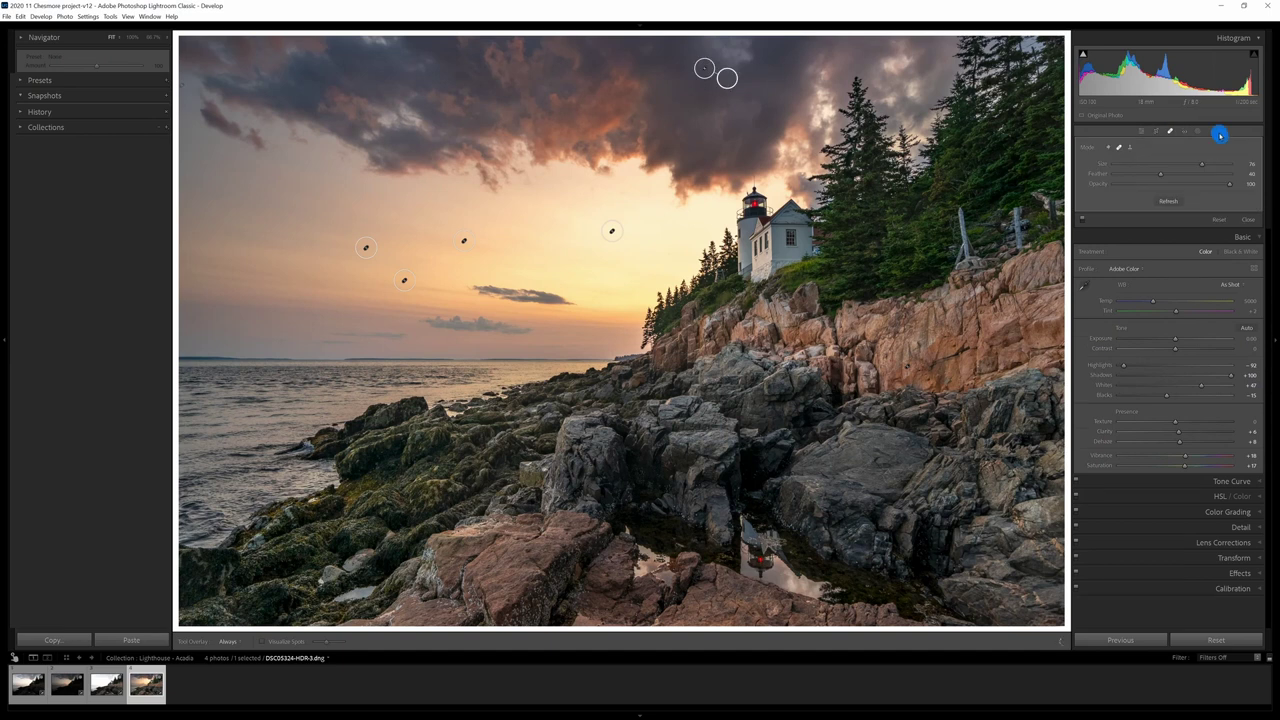
left_click(1241, 221)
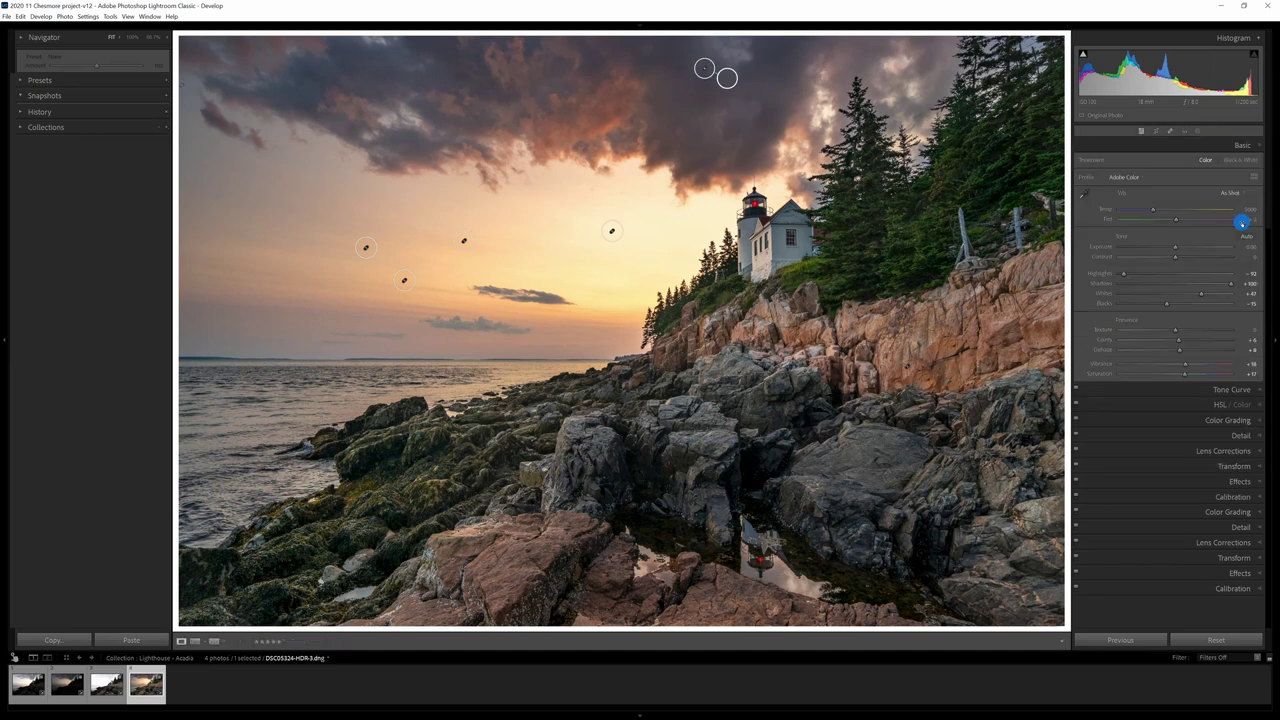
Step: Change the Tone Curve's Point Curve from Linear to Medium Contrast
left_click(1247, 391)
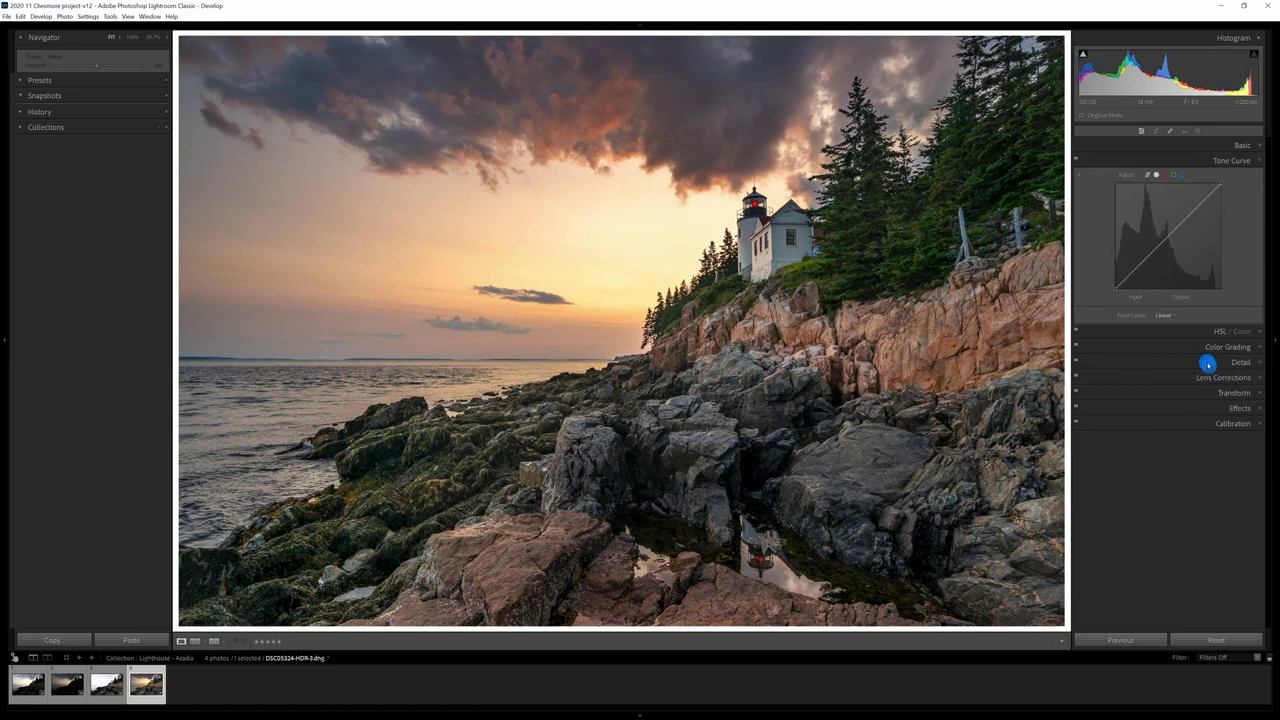
left_click(1170, 316)
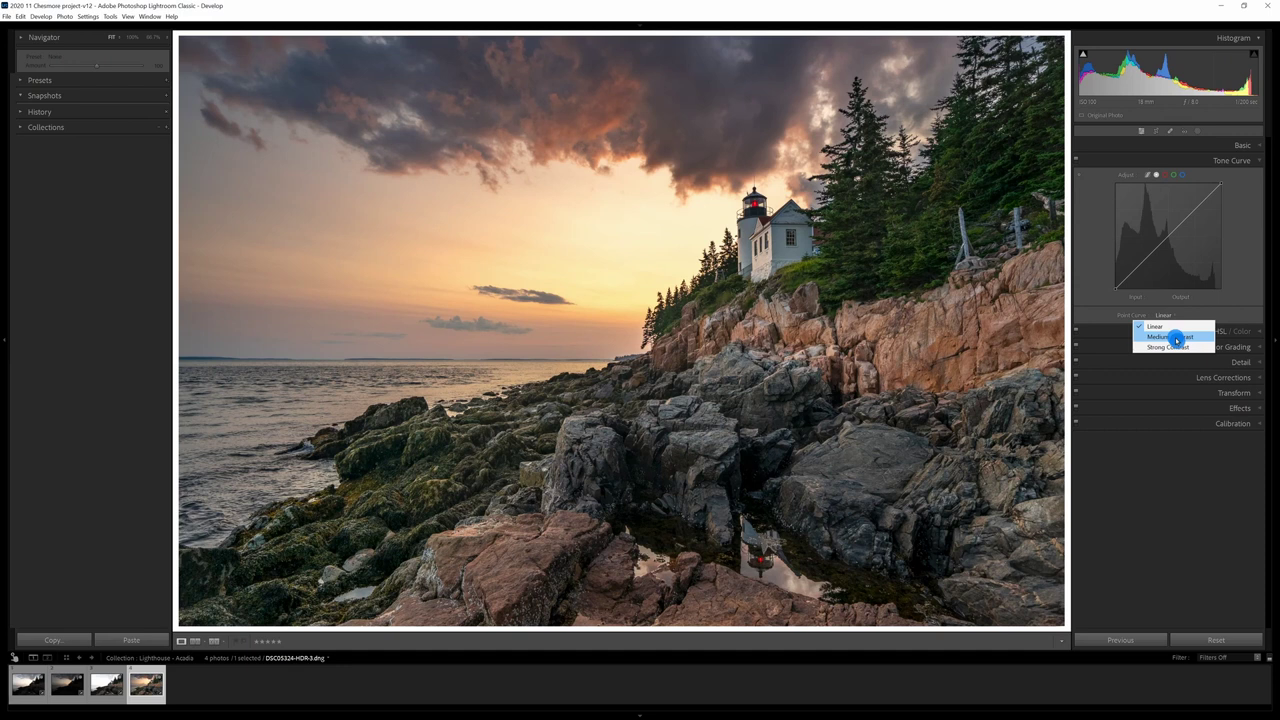
left_click(1176, 339)
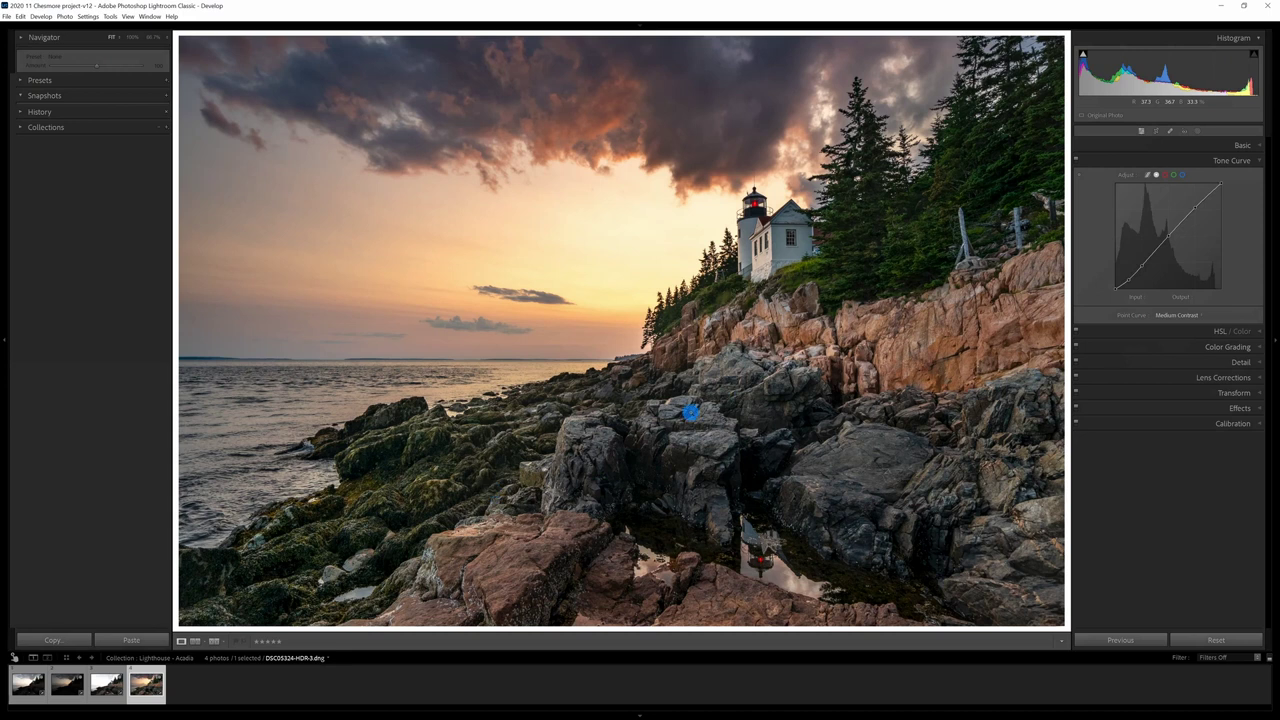
Step: In Calibration, raise Blue Primary Saturation to +41 and Red Primary Saturation to +24
left_click(1251, 425)
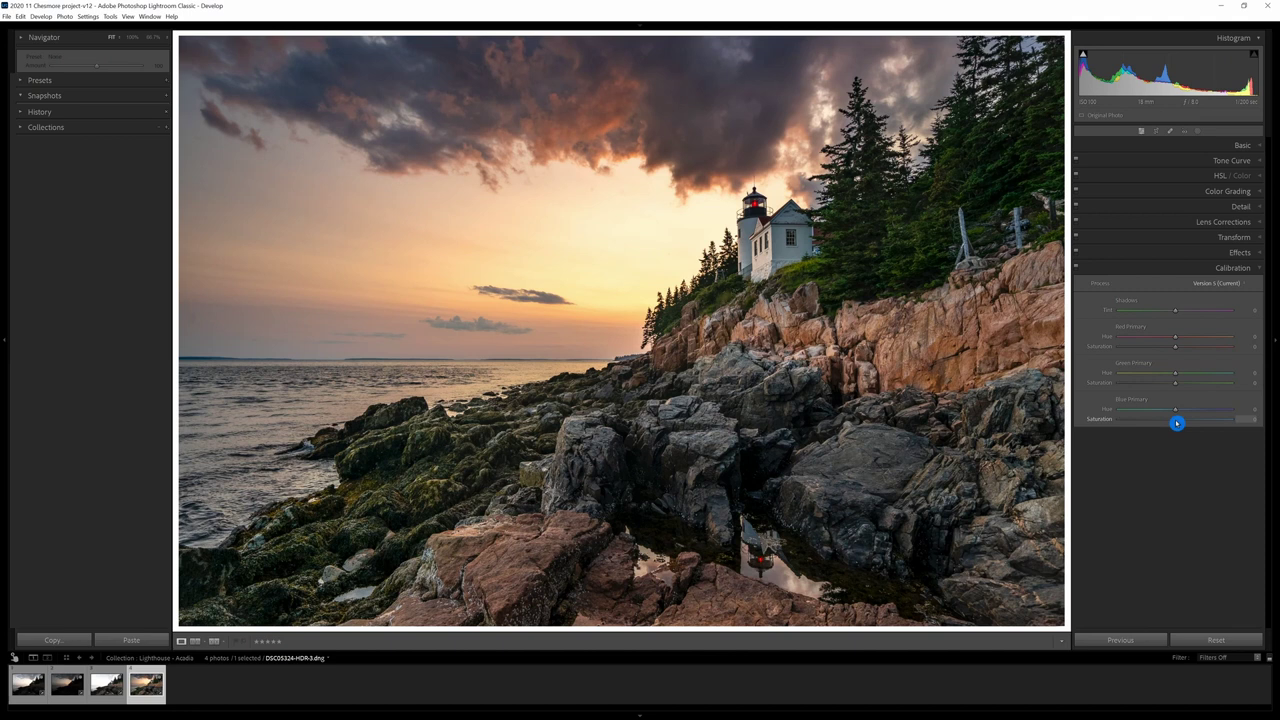
left_click_drag(1177, 423, 1200, 421)
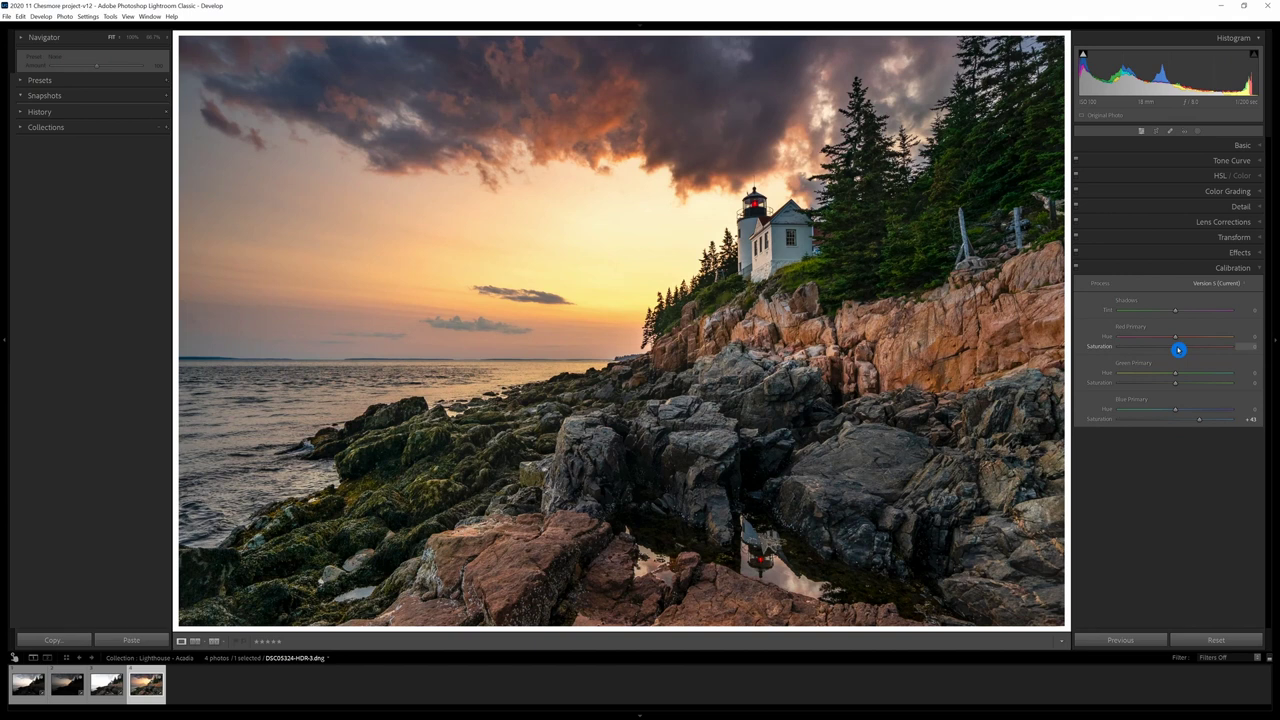
left_click_drag(1179, 349, 1191, 348)
Step: Toggle the Calibration panel off and back on to compare the effect
left_click(1077, 268)
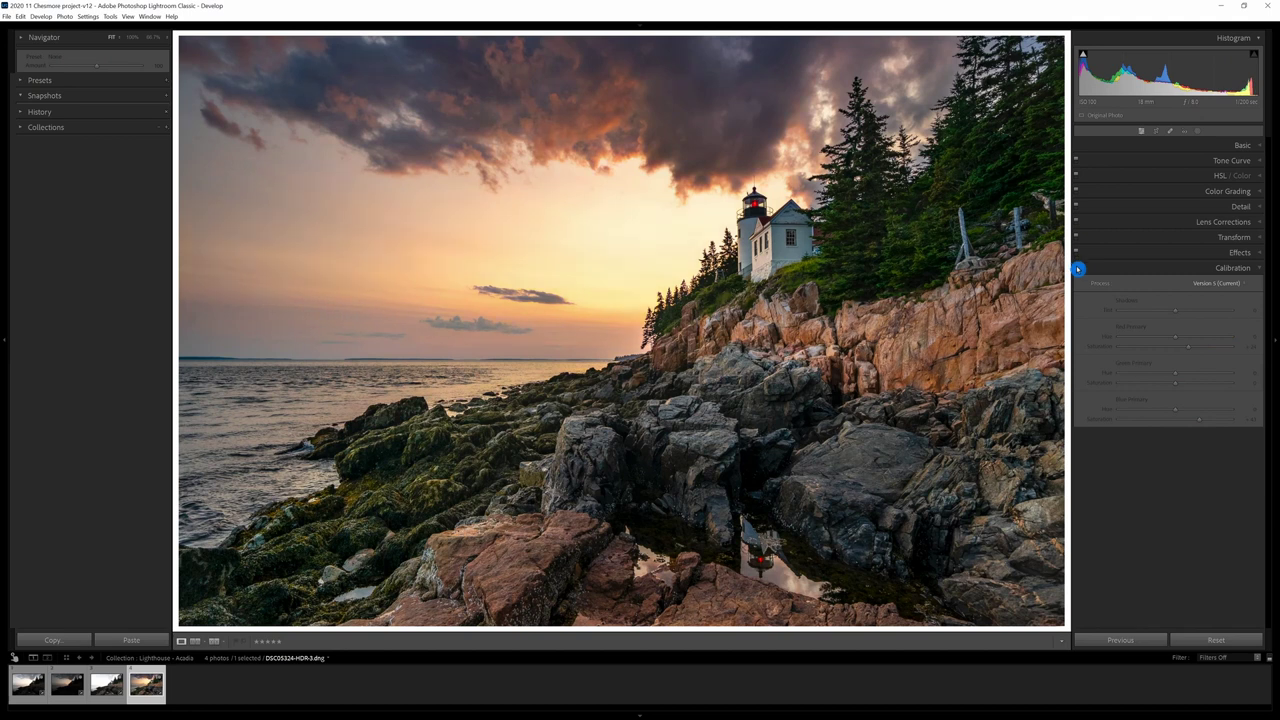
left_click(1077, 268)
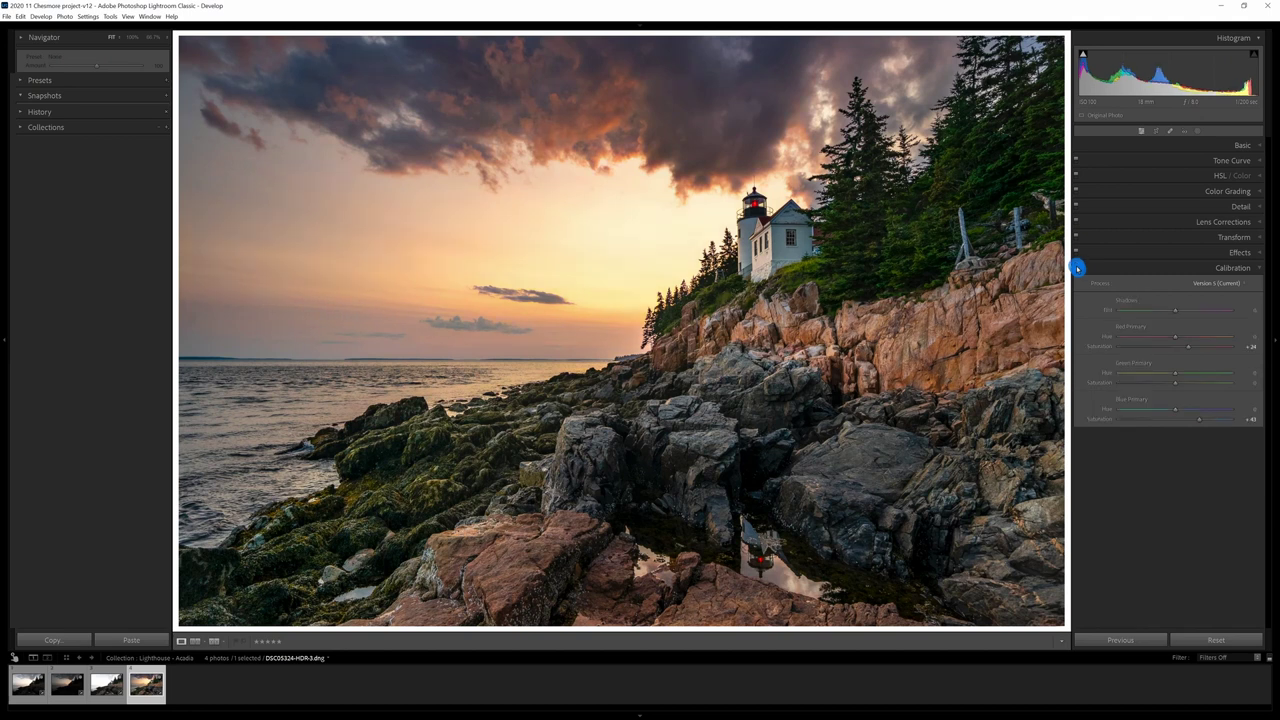
left_click(1077, 268)
Step: Set a slightly negative Post-Crop Vignetting Amount, Highlight Priority style, to darken the edges
left_click(1260, 254)
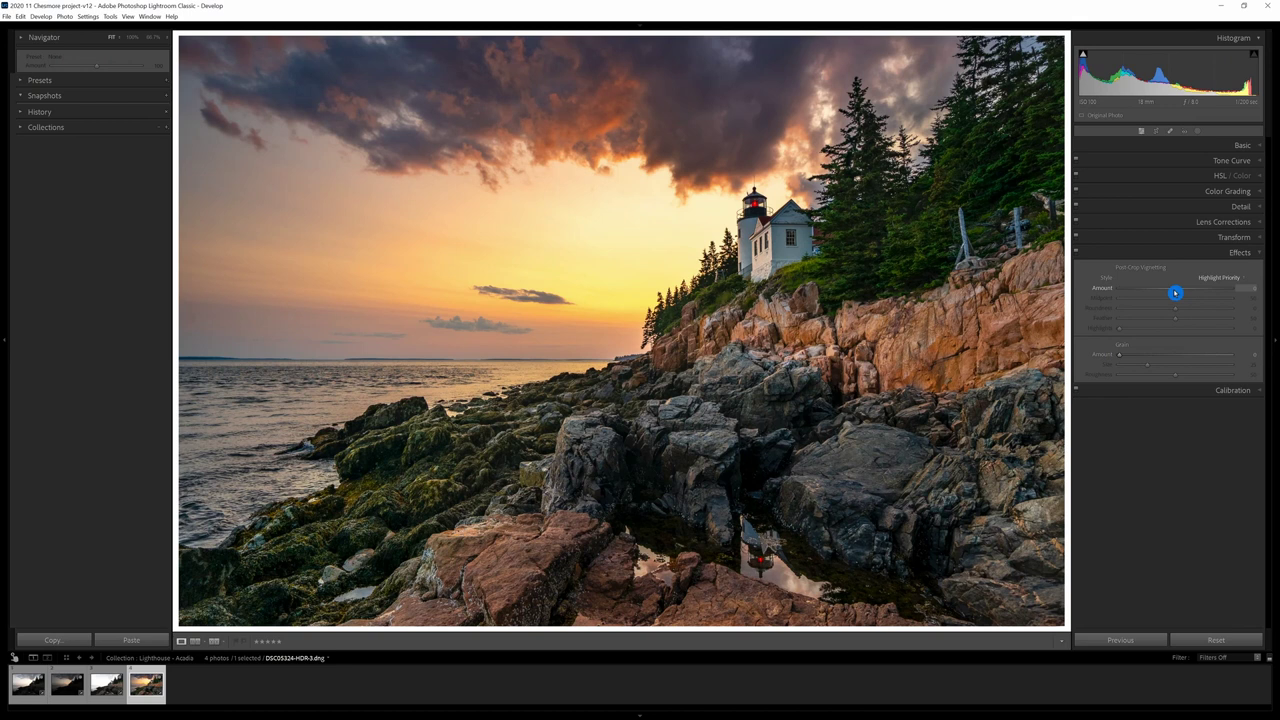
left_click_drag(1175, 293, 1171, 293)
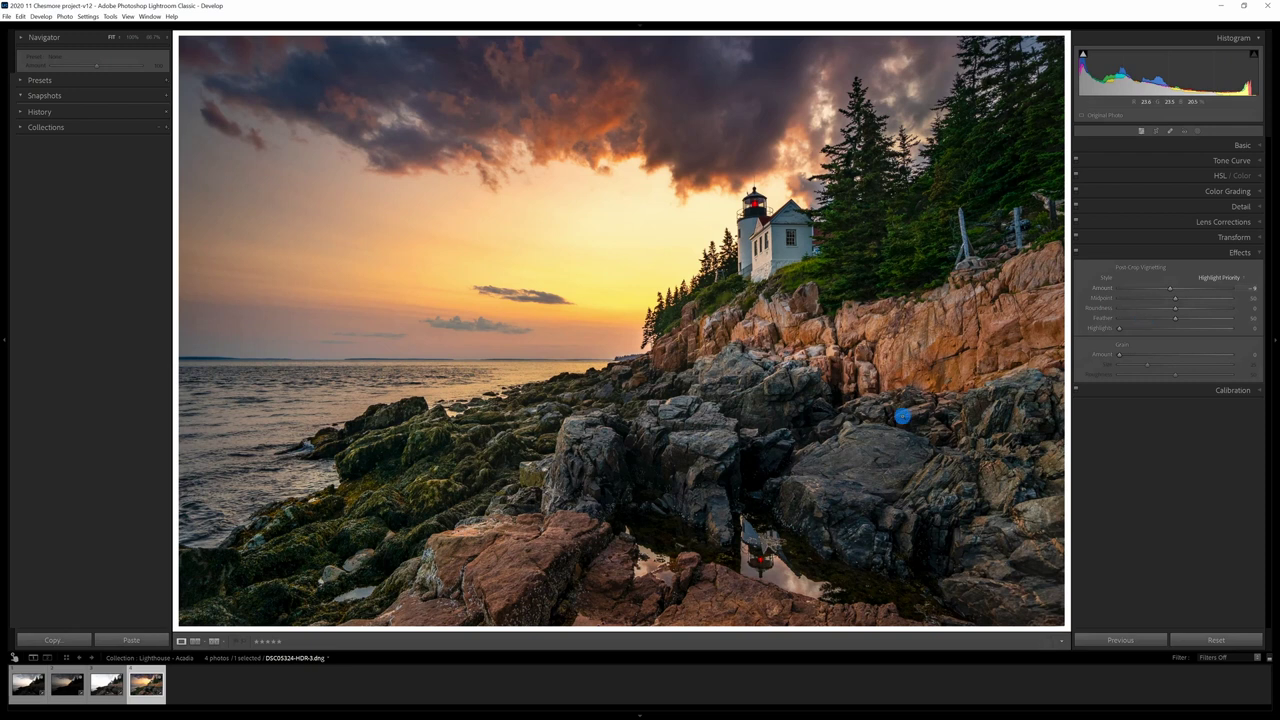
key("backslash")
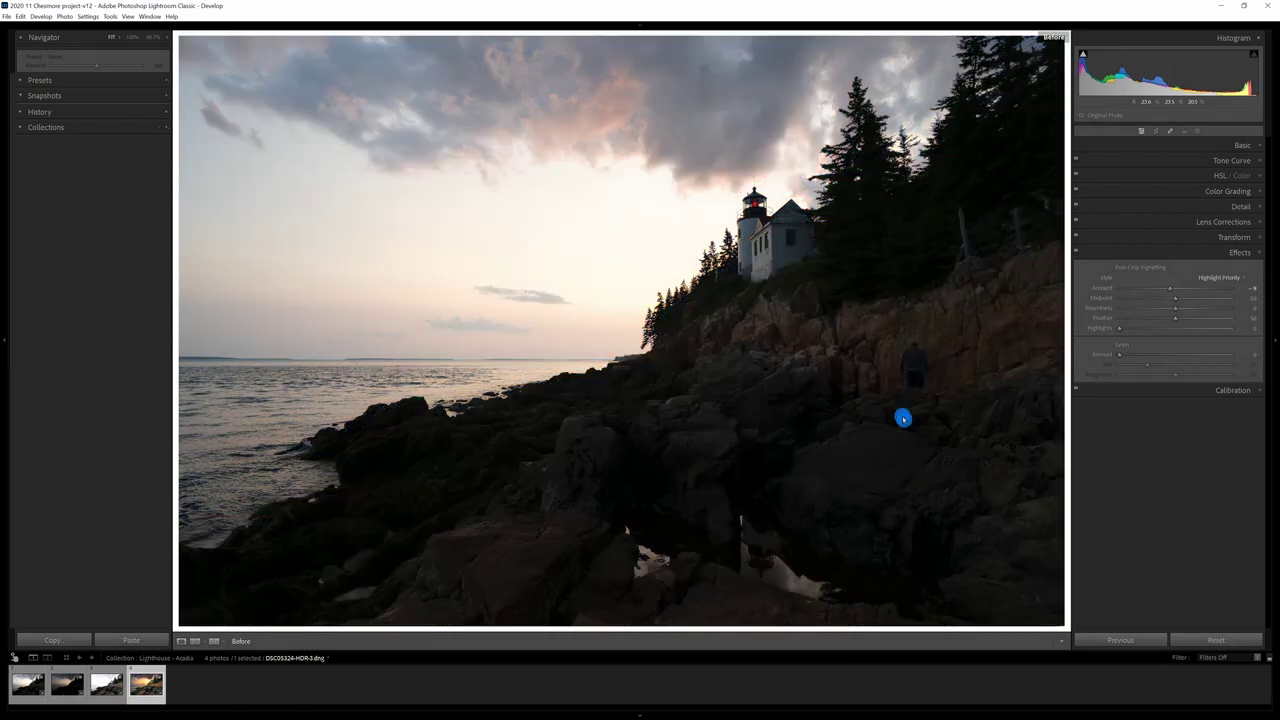